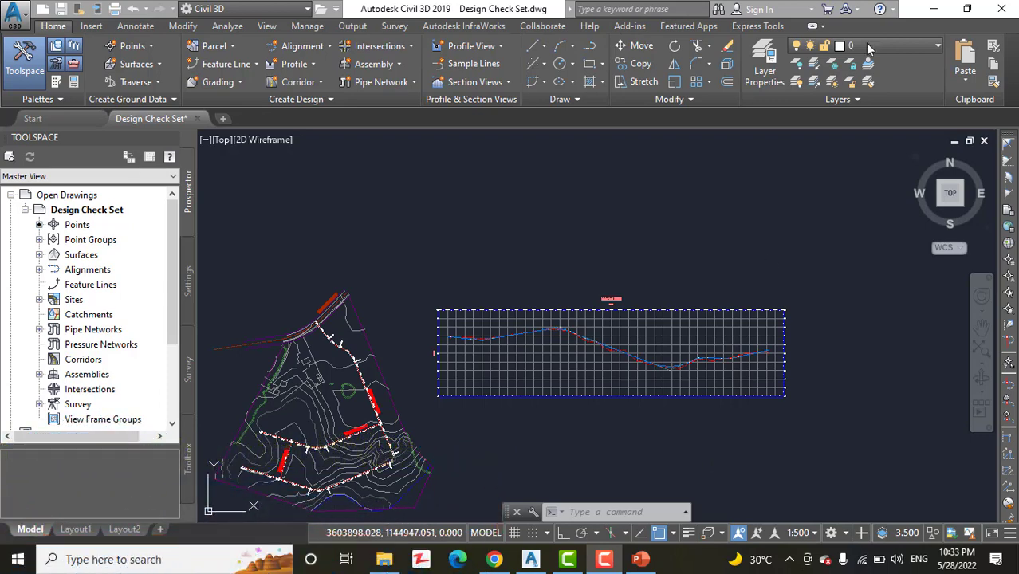
# - Restore Chrome on the CivilGuru04 YouTube channel page with its Channelytics stats
pyautogui.click(935, 9)
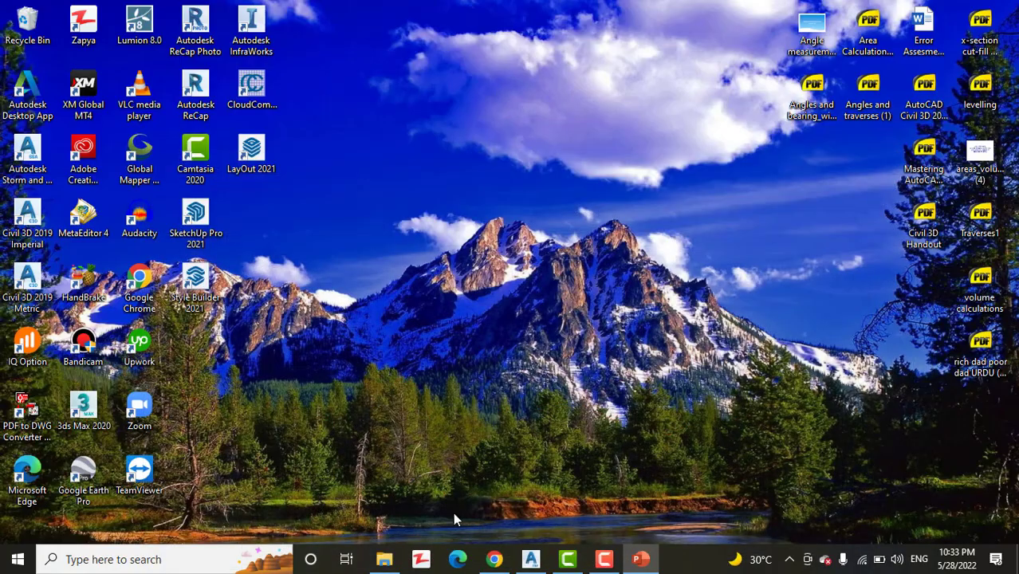
pyautogui.click(494, 560)
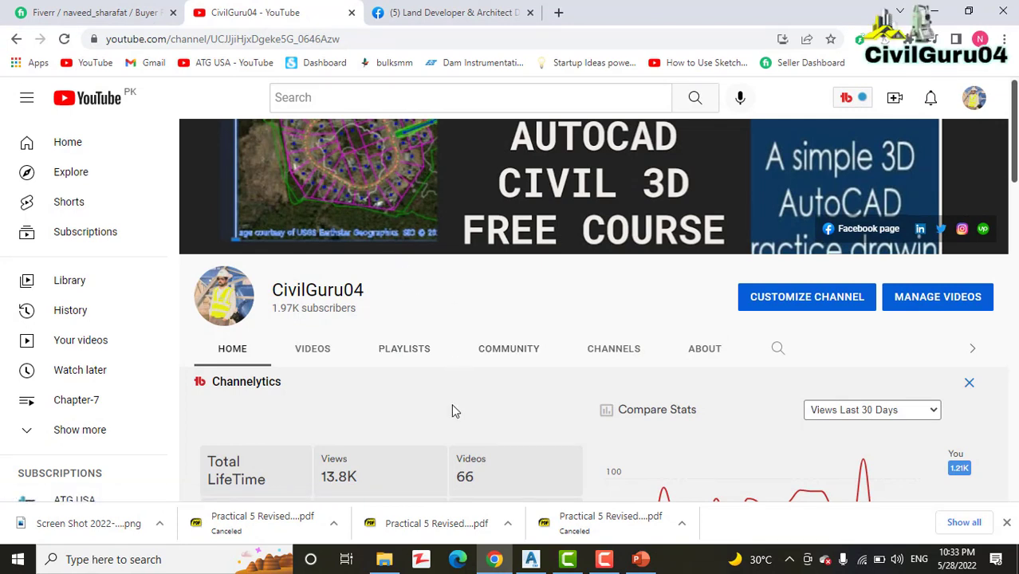
# - Browse the Land Developer & Architect Designer Facebook page, then minimize Chrome
pyautogui.scroll(-1, 452, 387)
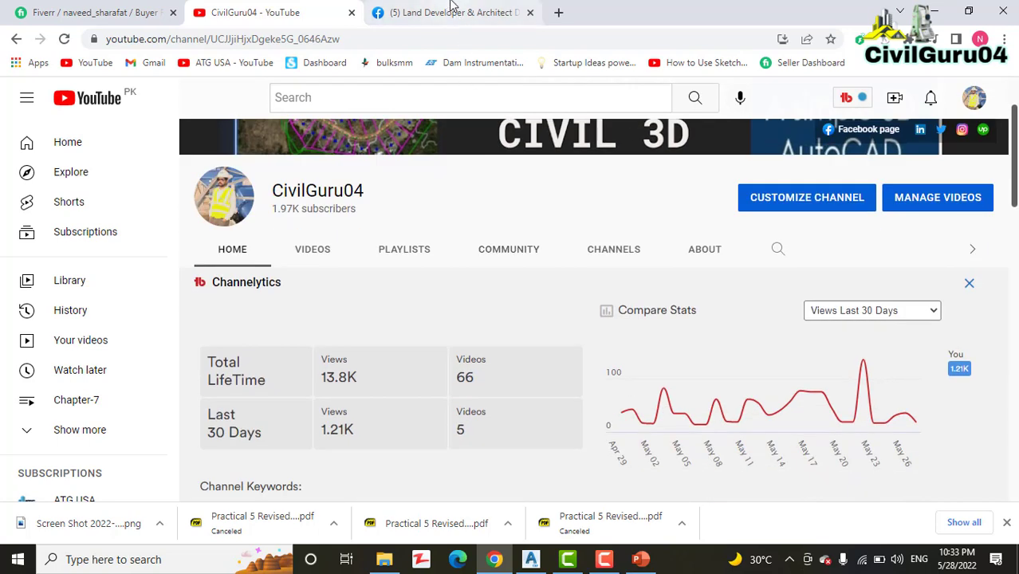
pyautogui.click(451, 12)
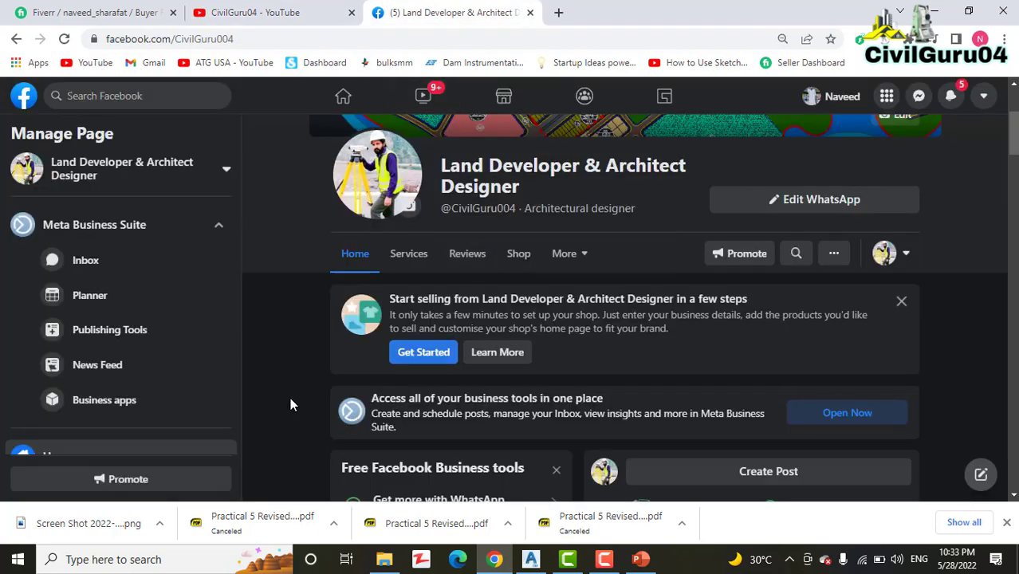
pyautogui.scroll(-5, 290, 398)
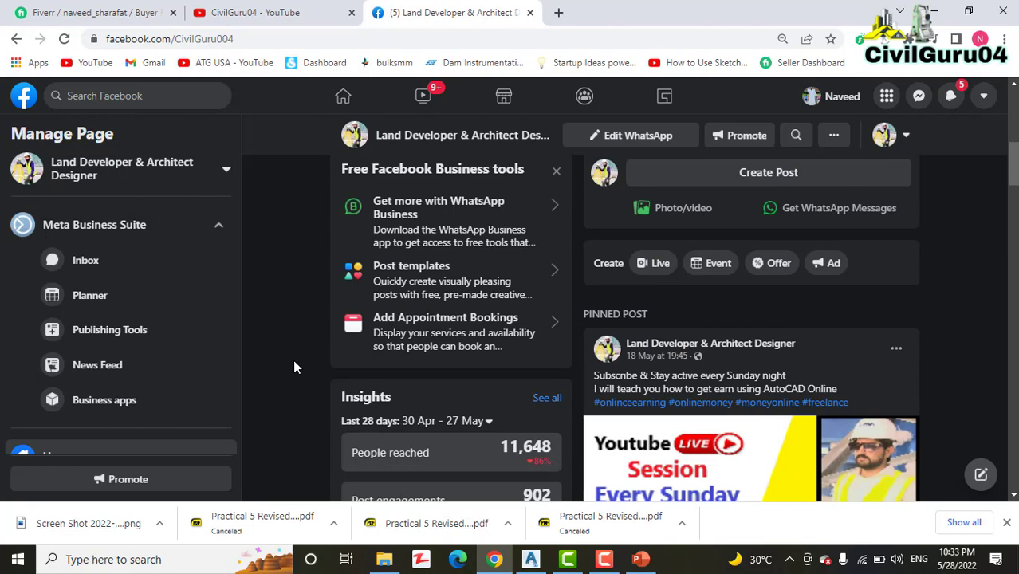
pyautogui.scroll(-2, 292, 359)
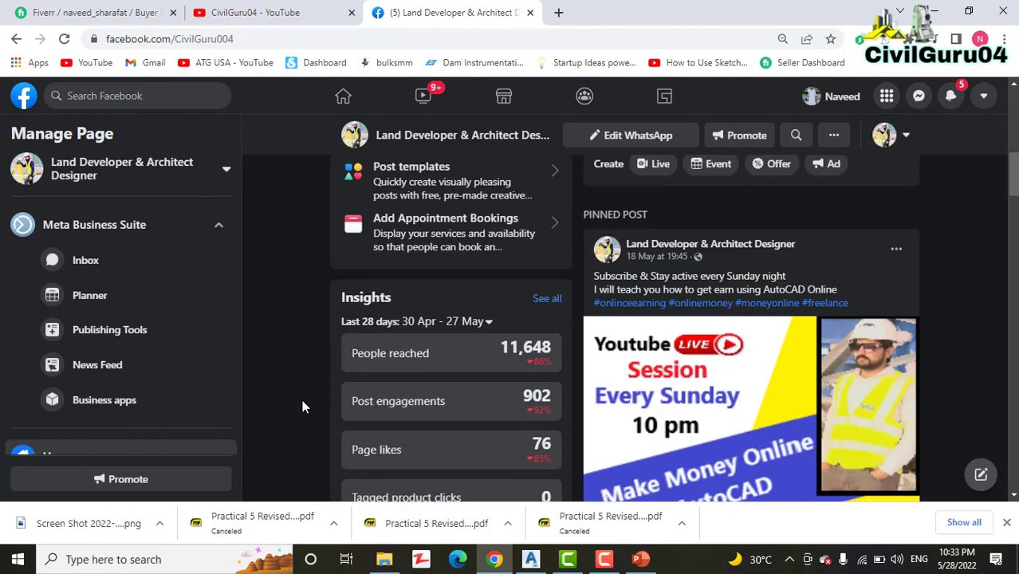
pyautogui.click(935, 23)
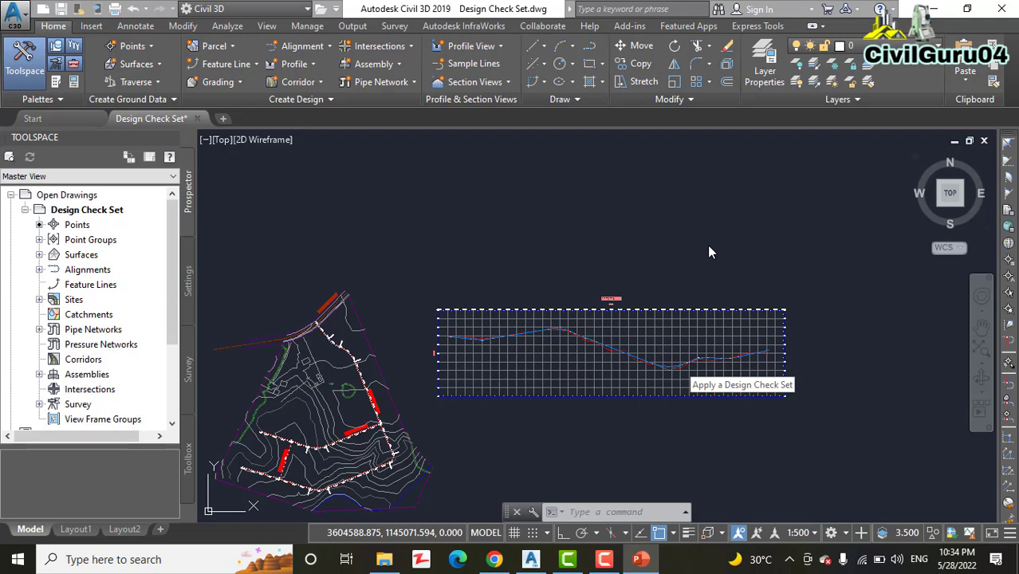
pyautogui.scroll(3, 689, 375)
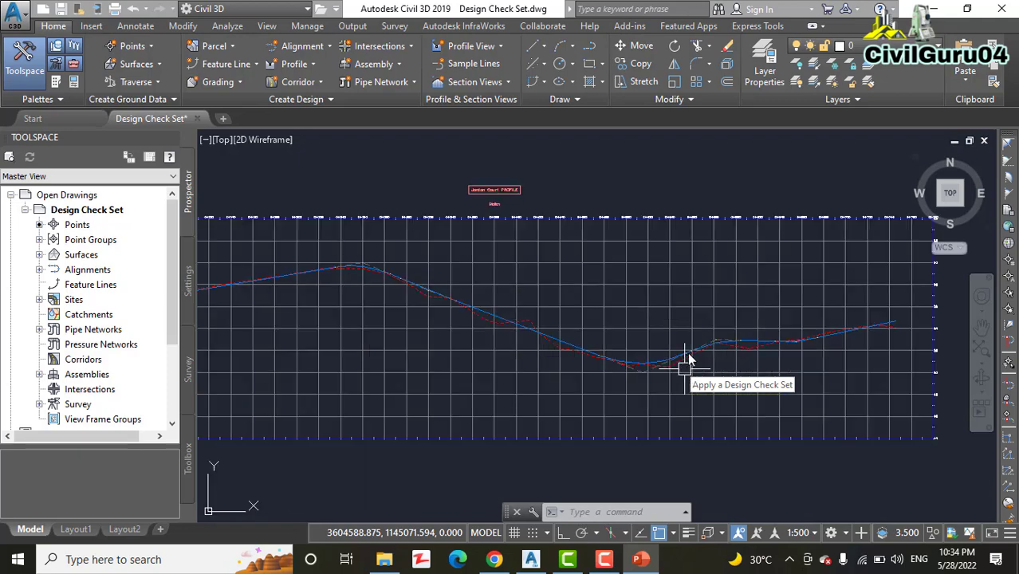
pyautogui.scroll(2, 688, 363)
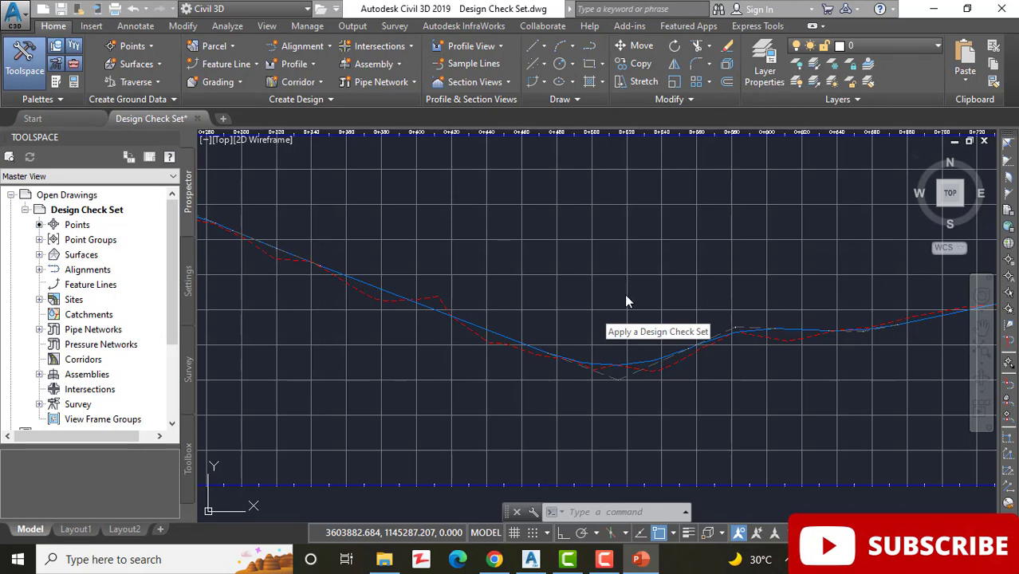
pyautogui.scroll(-3, 606, 290)
pyautogui.scroll(-2, 598, 319)
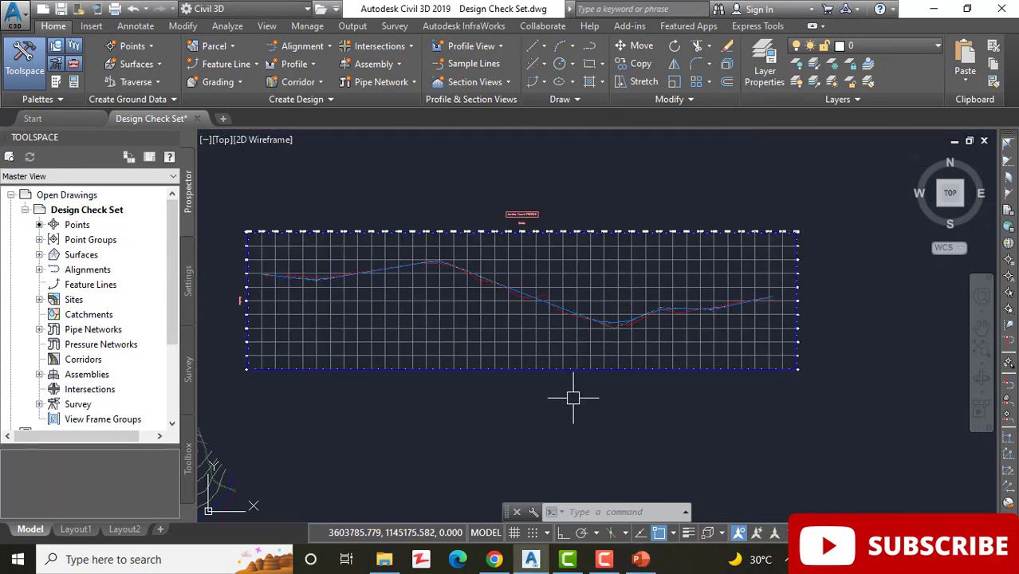
pyautogui.moveTo(573, 398)
pyautogui.mouseDown(button='middle')
pyautogui.moveTo(633, 397)
pyautogui.moveTo(754, 364)
pyautogui.mouseUp(button='middle')
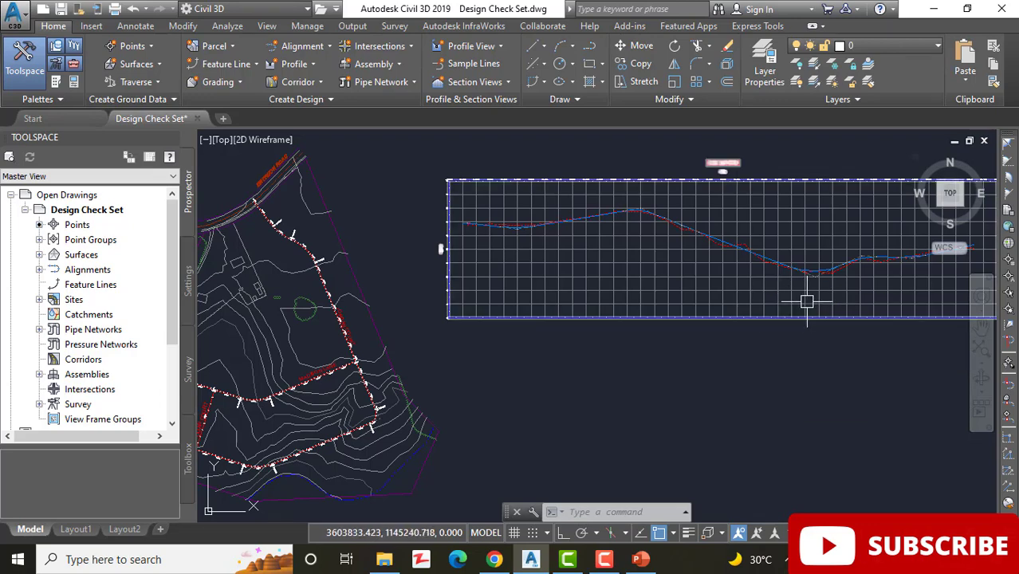
pyautogui.scroll(5, 777, 257)
pyautogui.scroll(2, 659, 235)
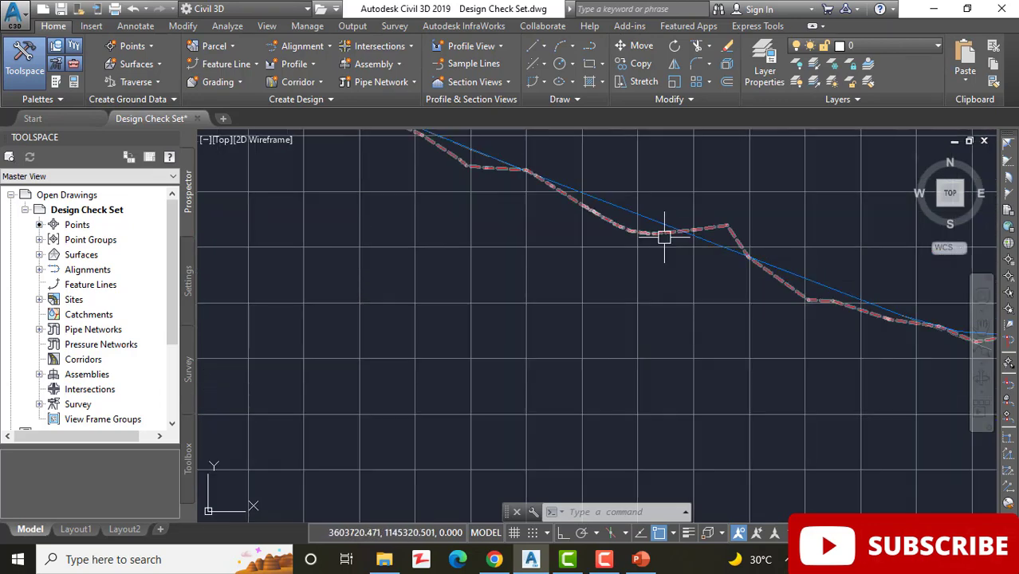
pyautogui.scroll(-5, 561, 355)
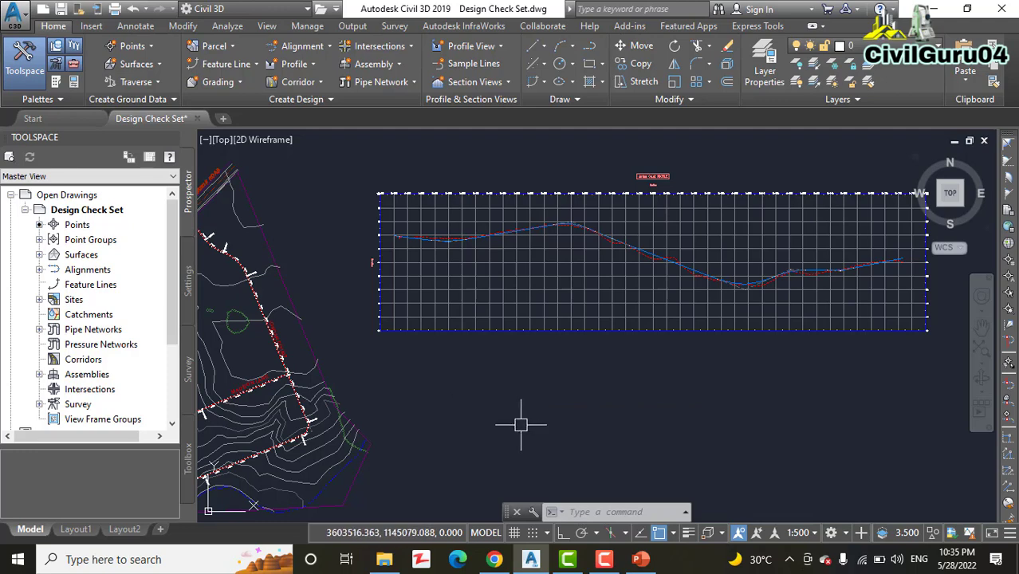
pyautogui.scroll(5, 654, 245)
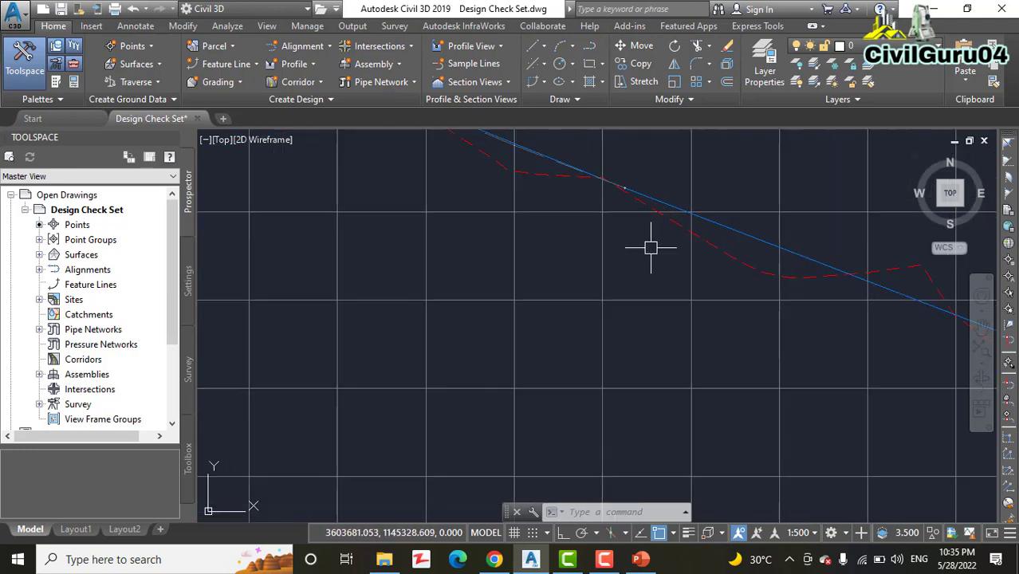
pyautogui.moveTo(670, 268); pyautogui.dragTo(576, 366, button='middle')
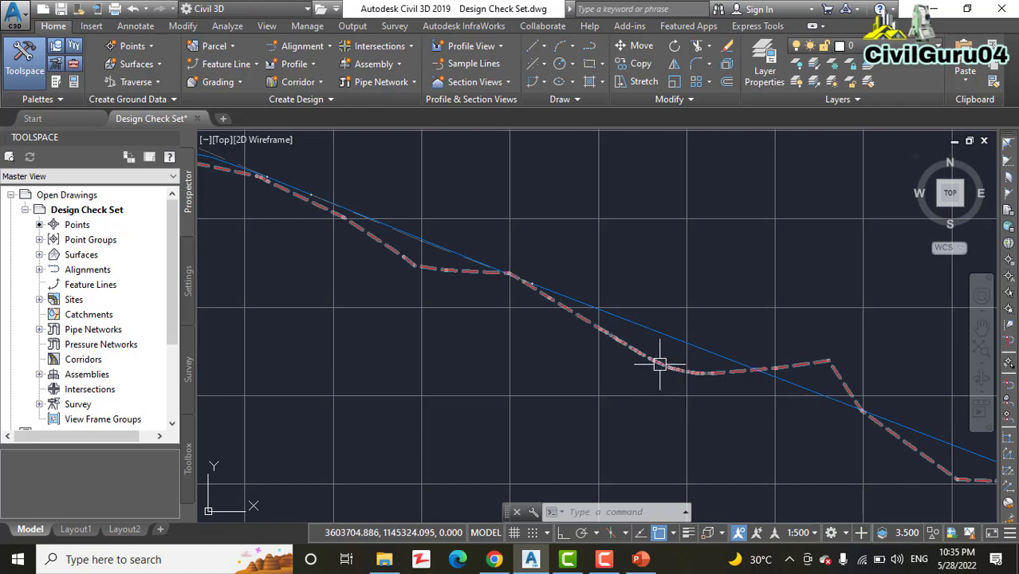
pyautogui.moveTo(657, 360); pyautogui.dragTo(608, 415, button='middle')
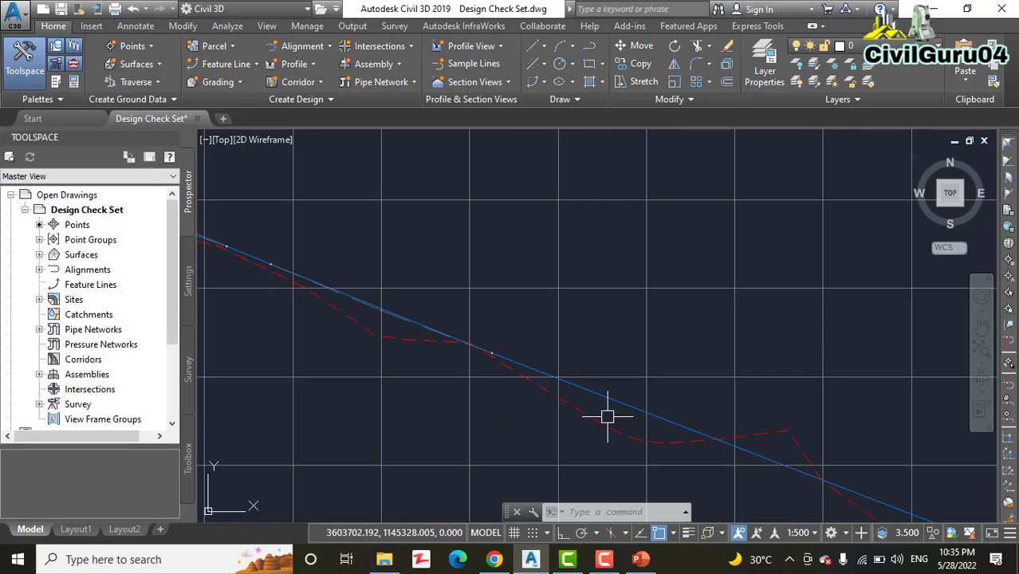
pyautogui.moveTo(613, 397); pyautogui.dragTo(609, 307, button='middle')
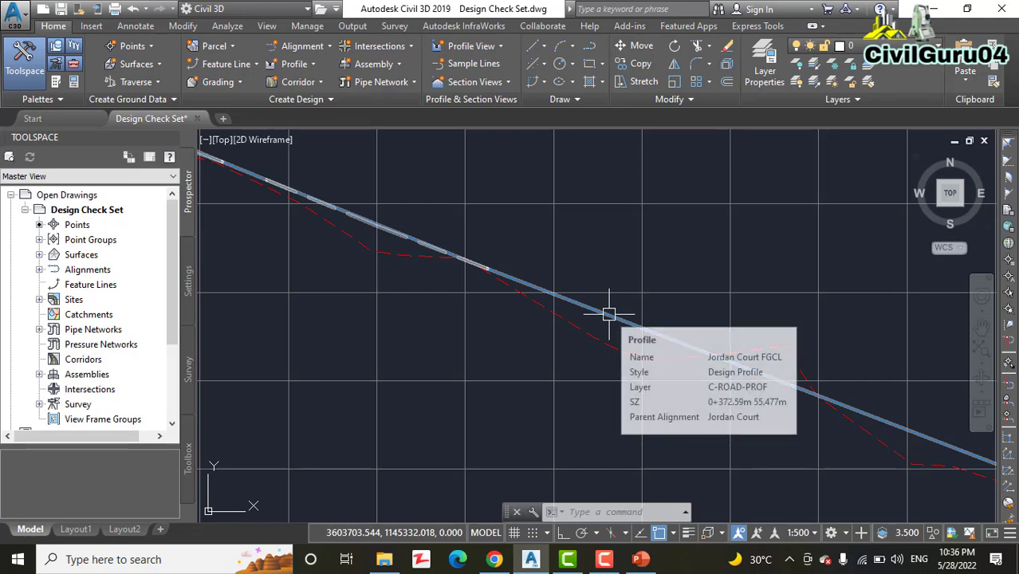
# - Select the Jordan Court FGCL profile and open its Profile Properties
pyautogui.click(608, 314)
pyautogui.scroll(-6, 606, 311)
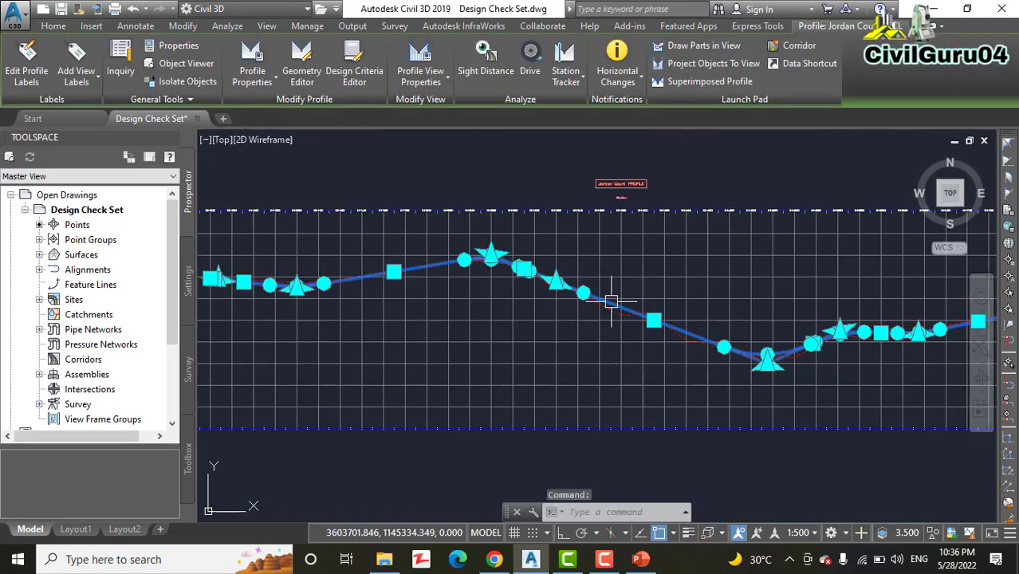
pyautogui.moveTo(601, 380); pyautogui.dragTo(421, 388, button='middle')
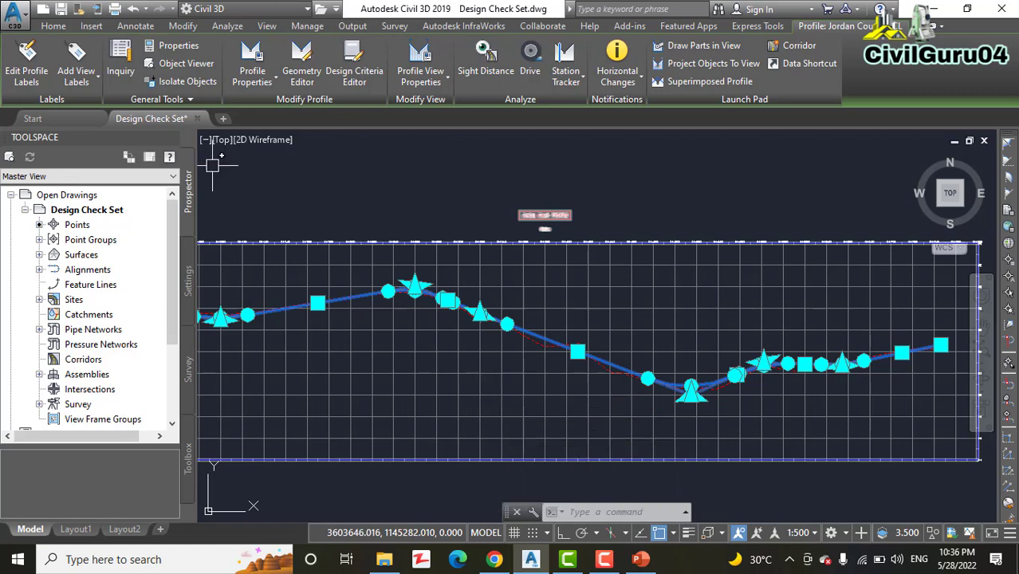
pyautogui.click(255, 87)
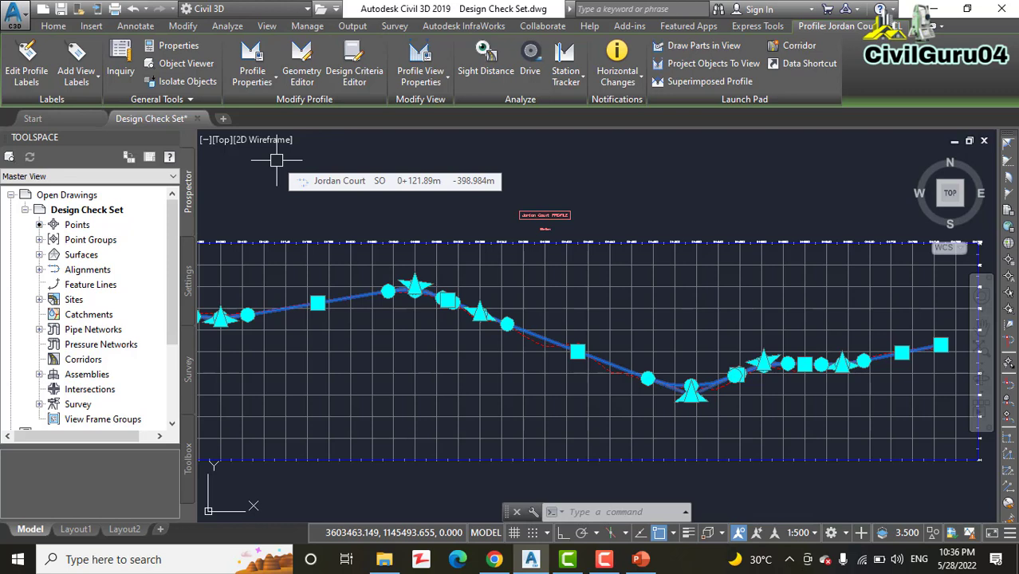
pyautogui.click(237, 80)
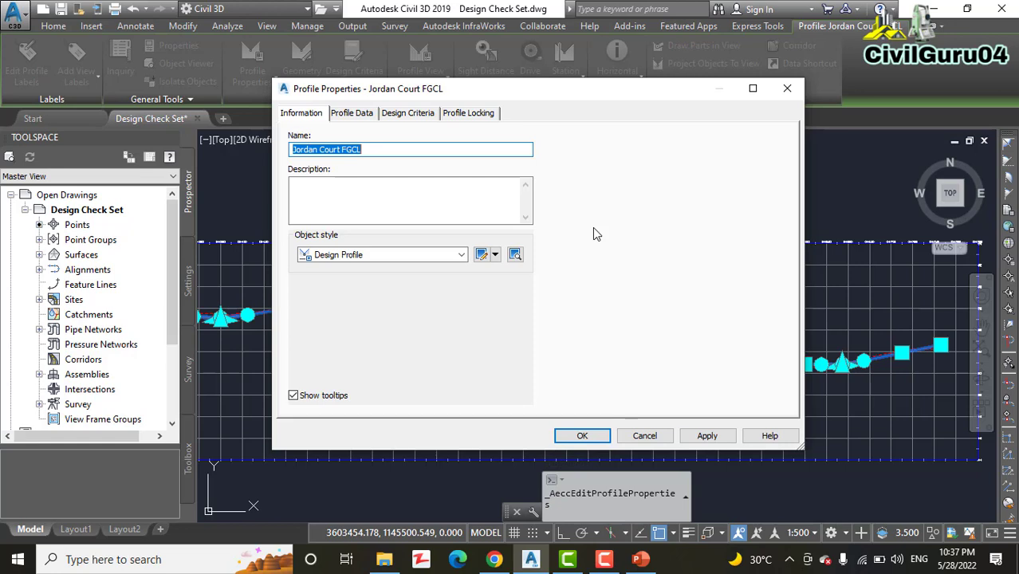
# - Enable criteria-based design and the Subdivision design check set on the Design Criteria tab
pyautogui.click(411, 116)
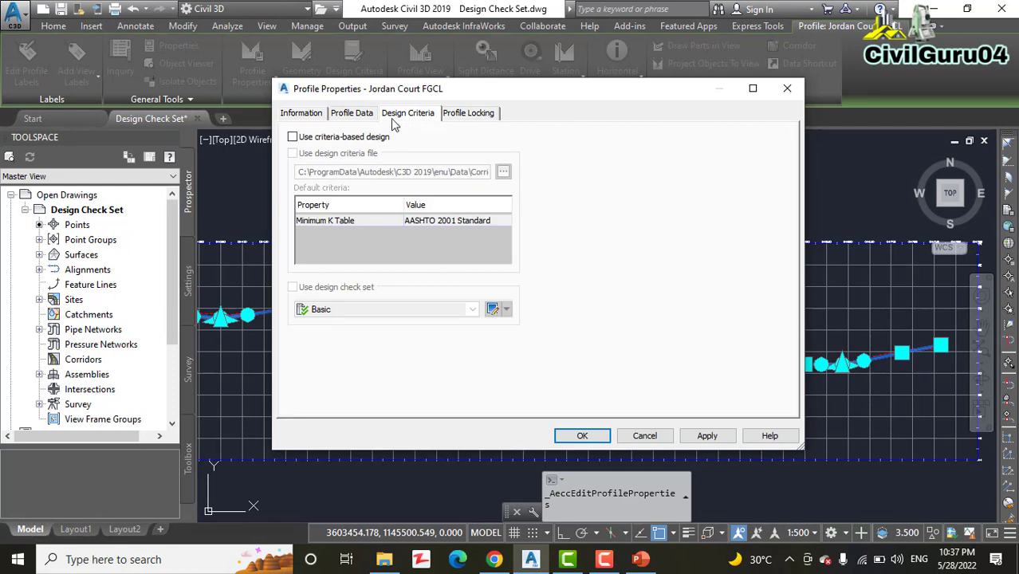
pyautogui.click(292, 138)
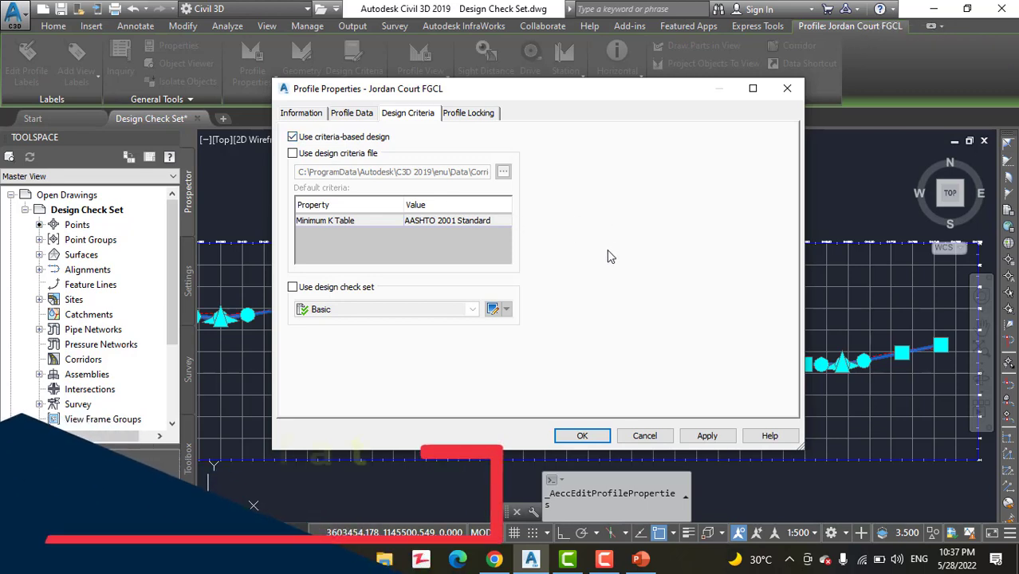
pyautogui.click(293, 287)
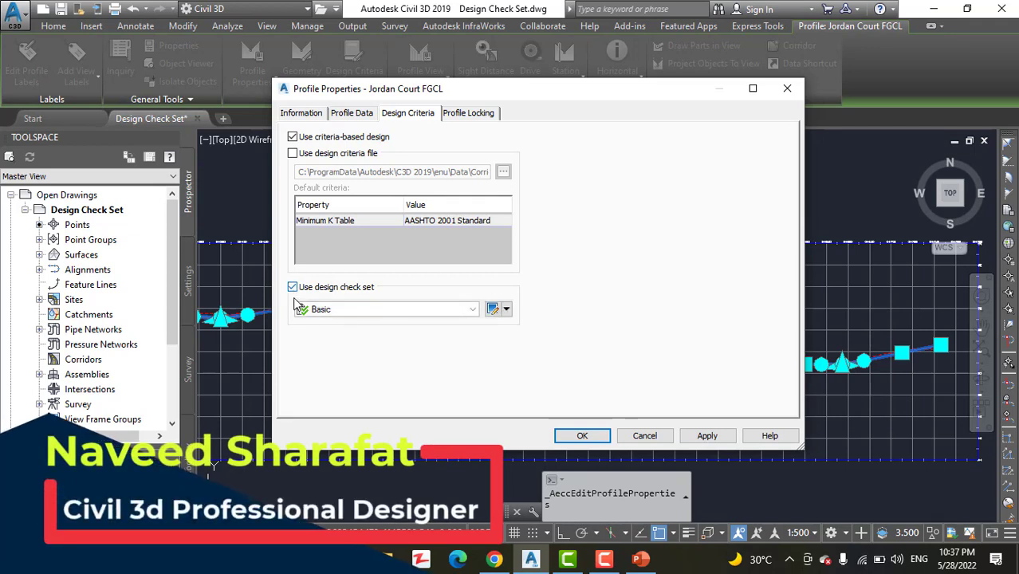
pyautogui.click(365, 312)
pyautogui.click(345, 336)
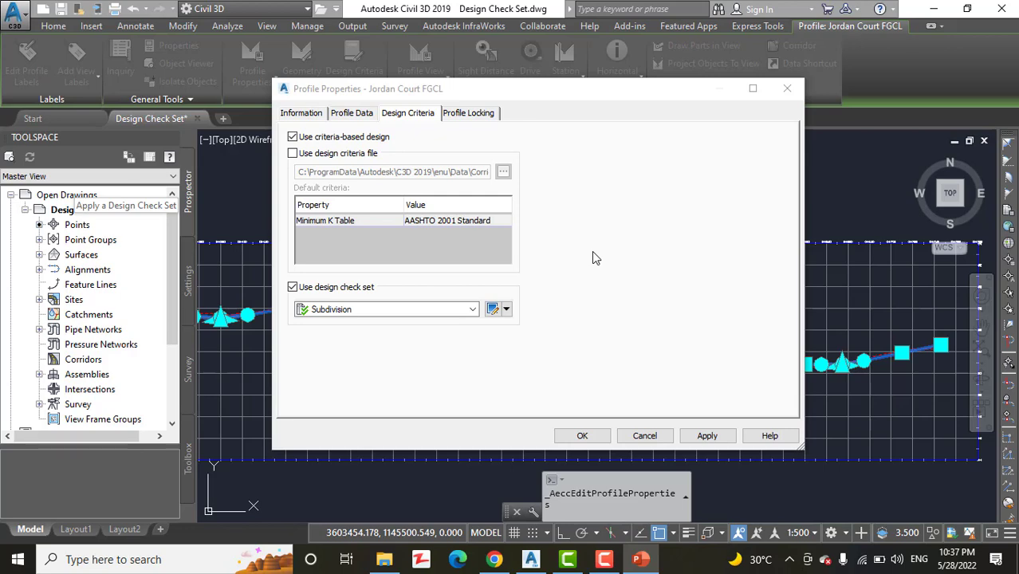
pyautogui.click(583, 435)
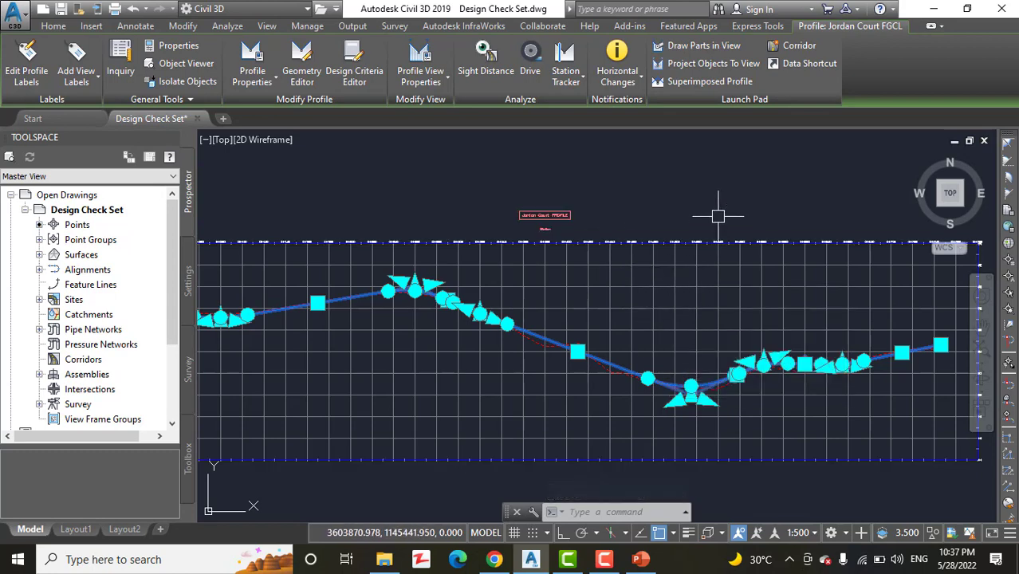
# - Zoom to the warning triangles and read the 0.5%–5.0% tangent grade violation
pyautogui.press('Escape')
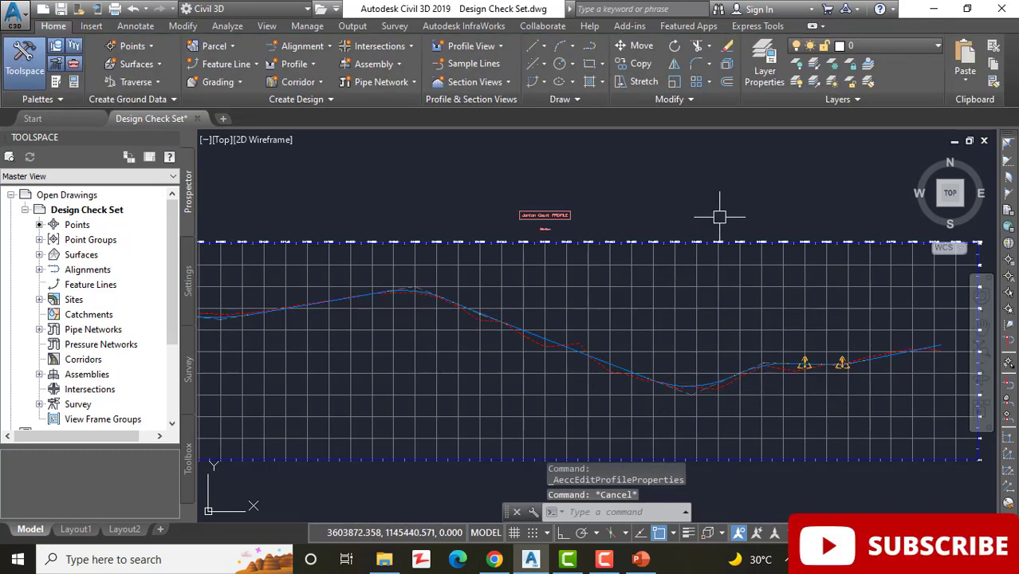
pyautogui.moveTo(742, 347); pyautogui.dragTo(653, 317, button='middle')
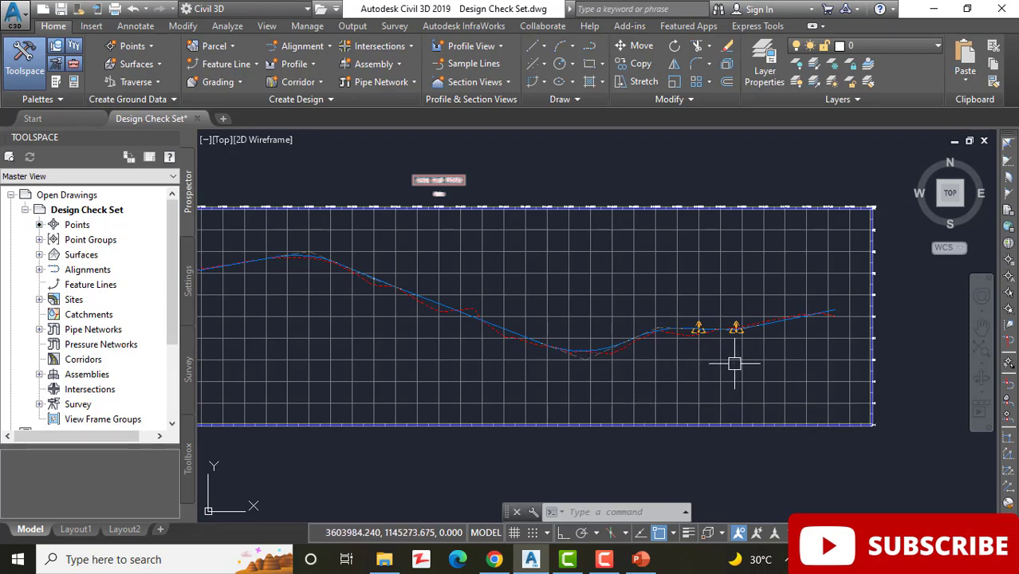
pyautogui.scroll(2, 692, 316)
pyautogui.scroll(2, 694, 315)
pyautogui.moveTo(722, 343); pyautogui.dragTo(660, 303, button='middle')
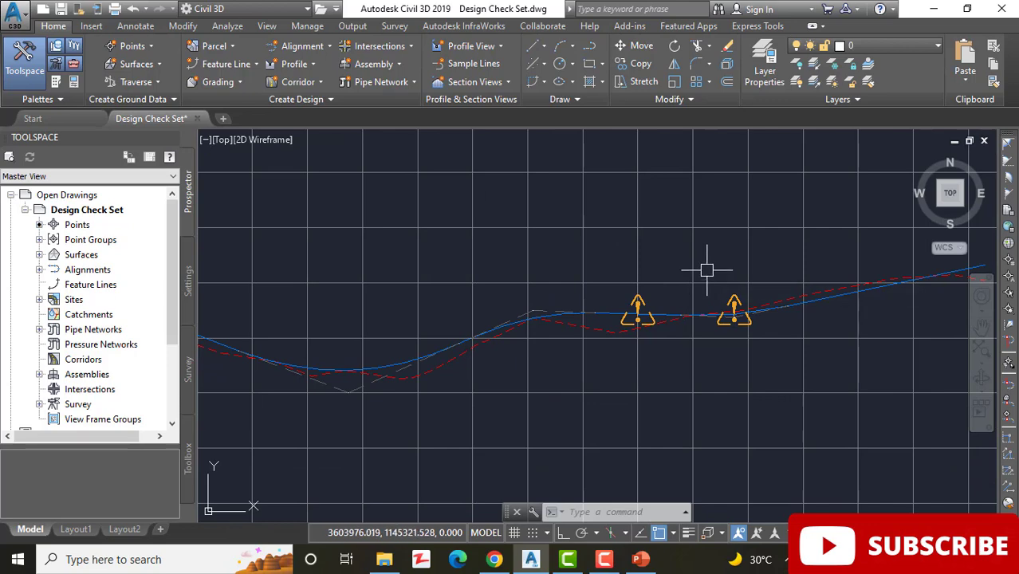
pyautogui.moveTo(705, 274); pyautogui.dragTo(696, 236, button='middle')
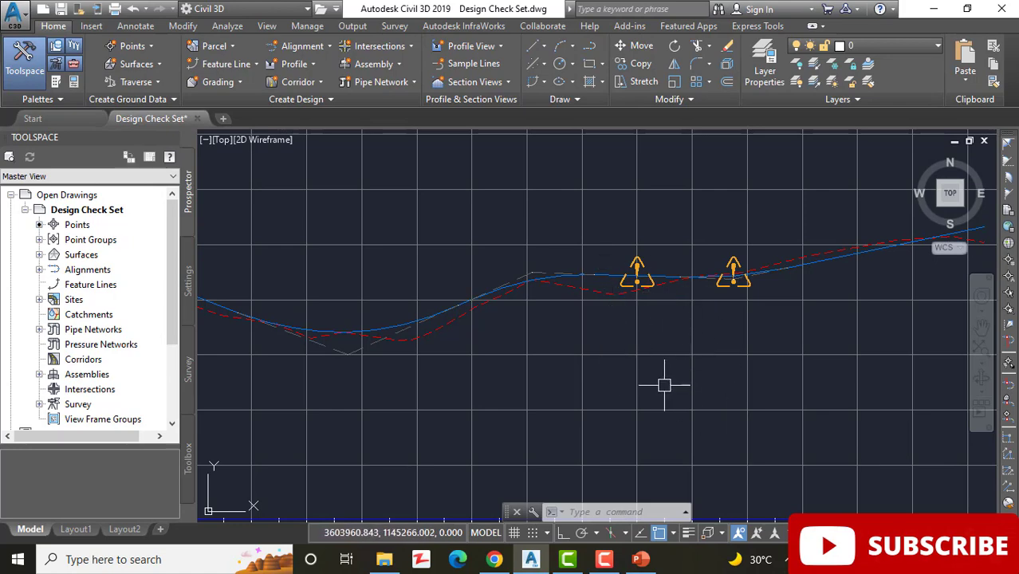
pyautogui.scroll(5, 664, 382)
pyautogui.moveTo(540, 220); pyautogui.dragTo(564, 356, button='middle')
pyautogui.scroll(-2, 646, 383)
pyautogui.moveTo(646, 382)
pyautogui.mouseDown(button='middle')
pyautogui.moveTo(596, 386)
pyautogui.moveTo(613, 376)
pyautogui.mouseUp(button='middle')
pyautogui.scroll(-2, 587, 399)
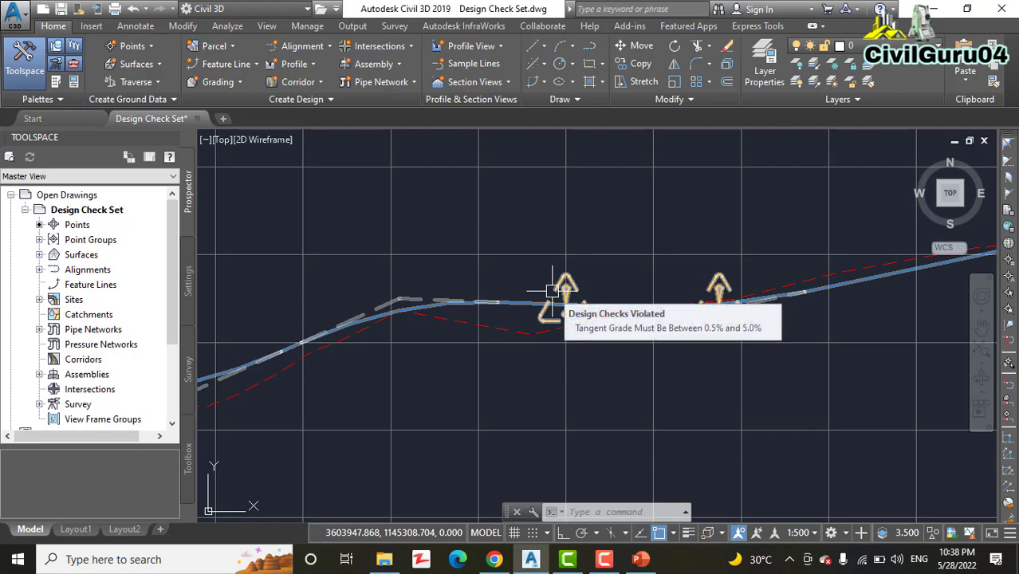
pyautogui.moveTo(551, 286)
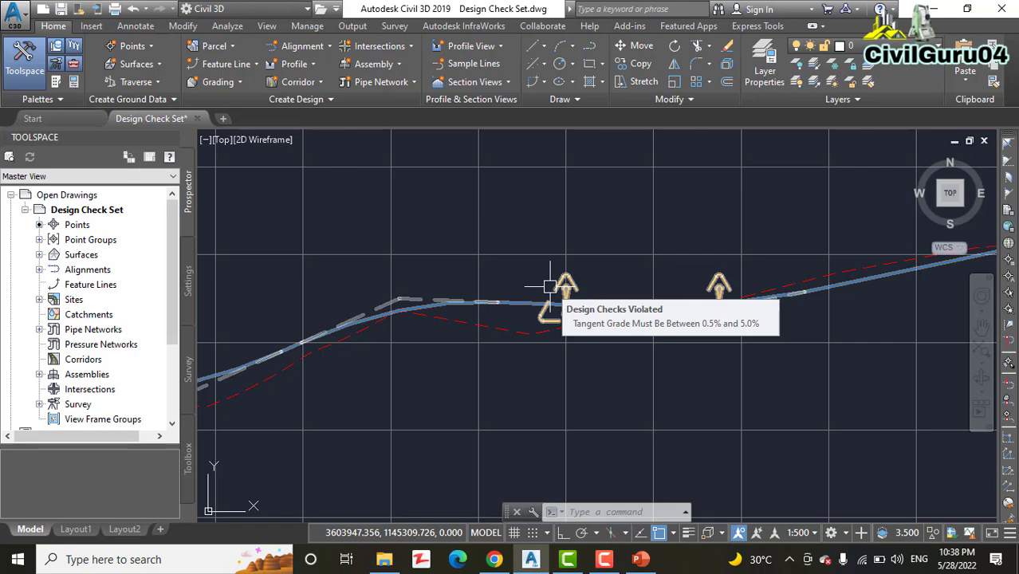
# - Raise the Jordan Court FGCL PVI near station 0+582 to reshape the crest
pyautogui.click(519, 302)
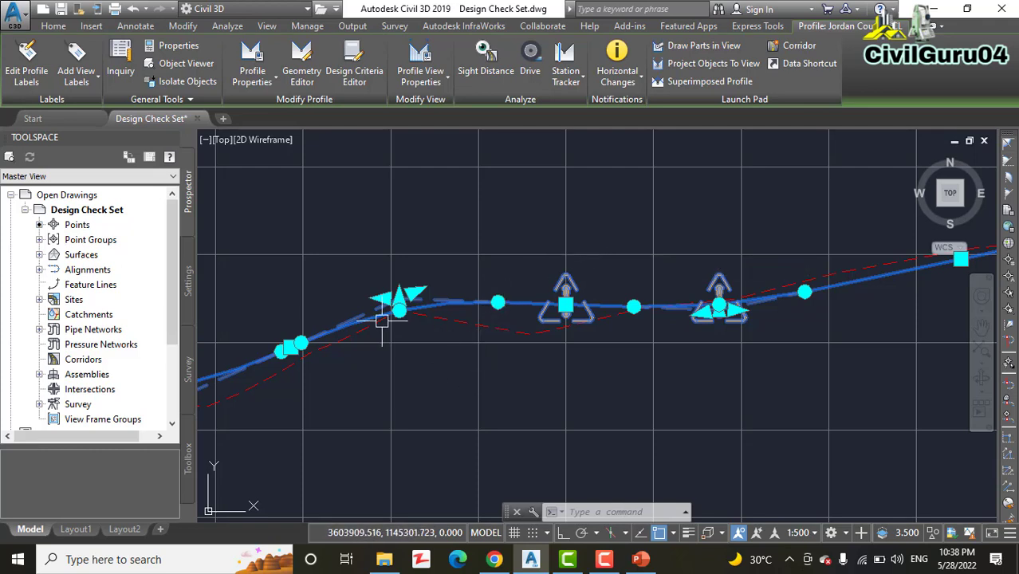
pyautogui.scroll(2, 398, 300)
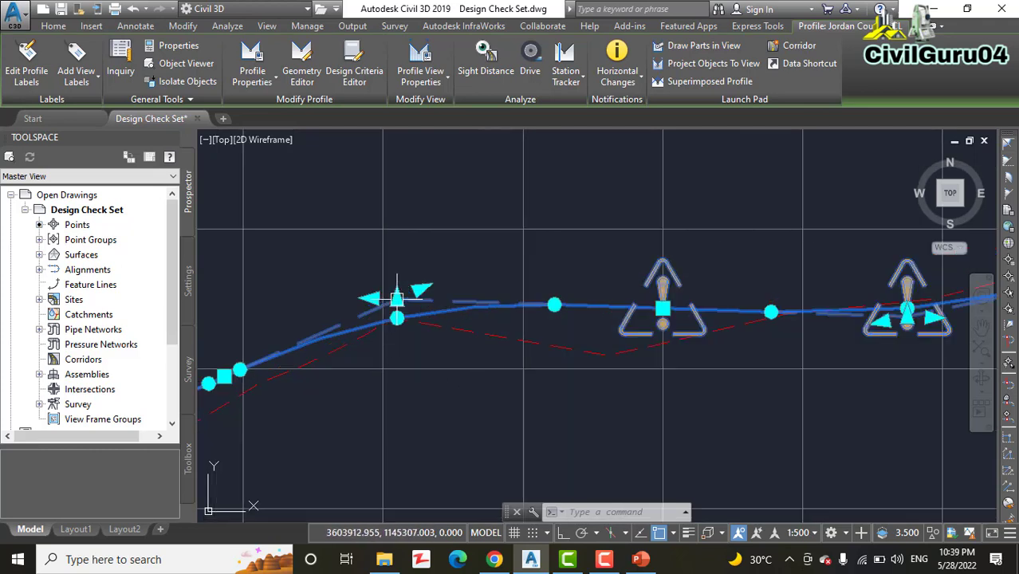
pyautogui.scroll(2, 407, 295)
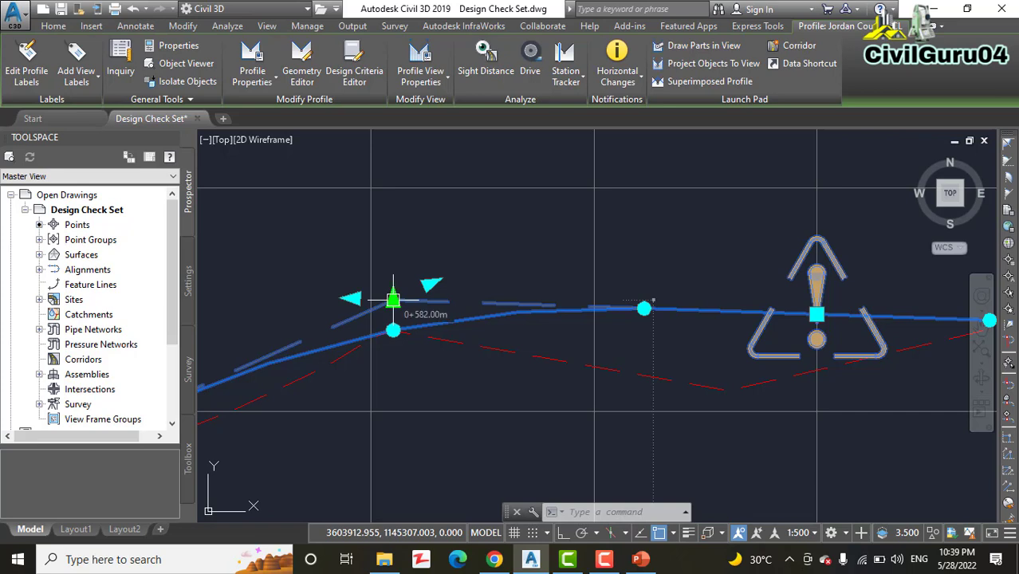
pyautogui.click(394, 300)
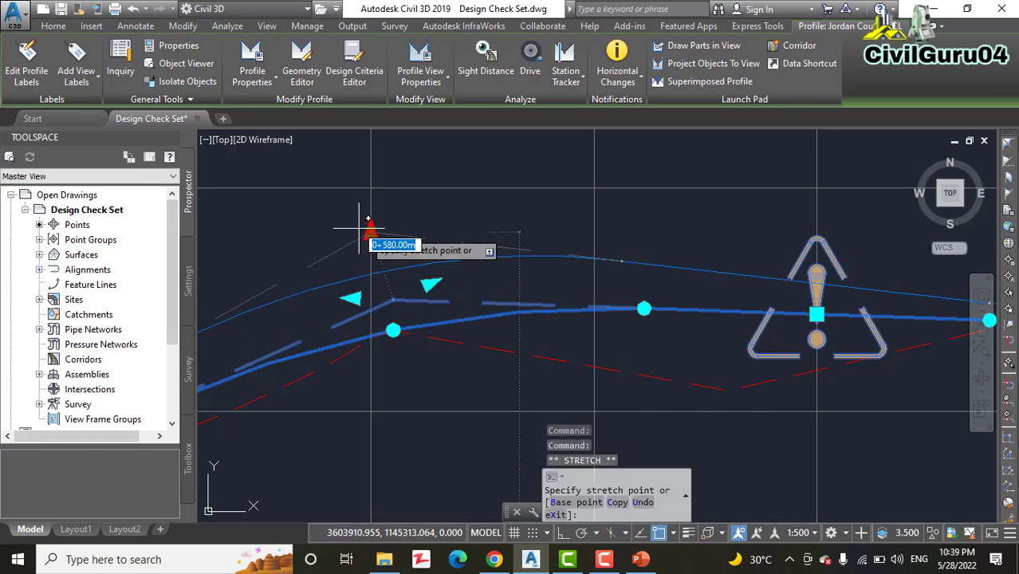
pyautogui.click(350, 166)
pyautogui.scroll(-2, 569, 320)
pyautogui.moveTo(610, 338); pyautogui.dragTo(499, 421, button='middle')
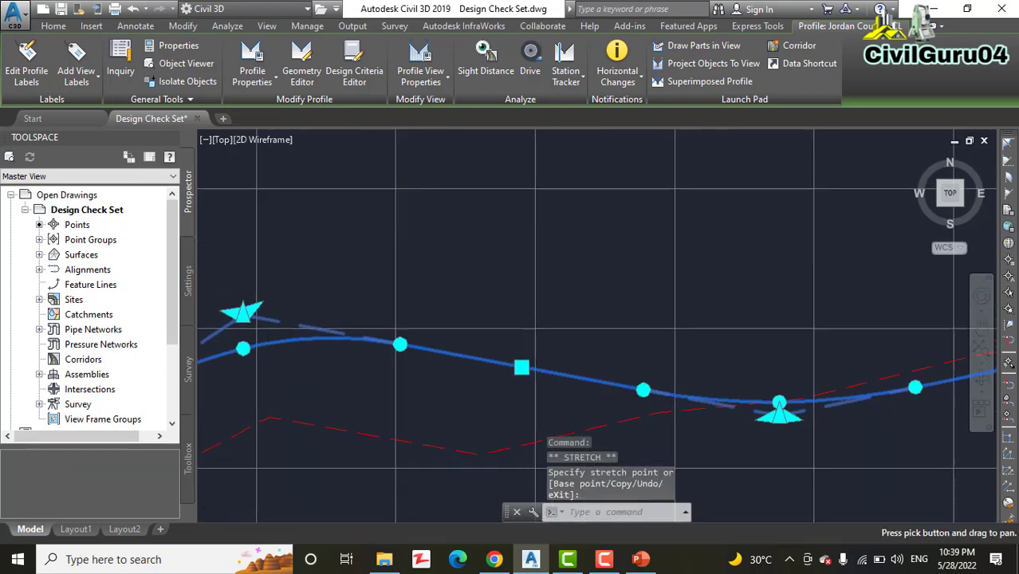
pyautogui.press('Escape')
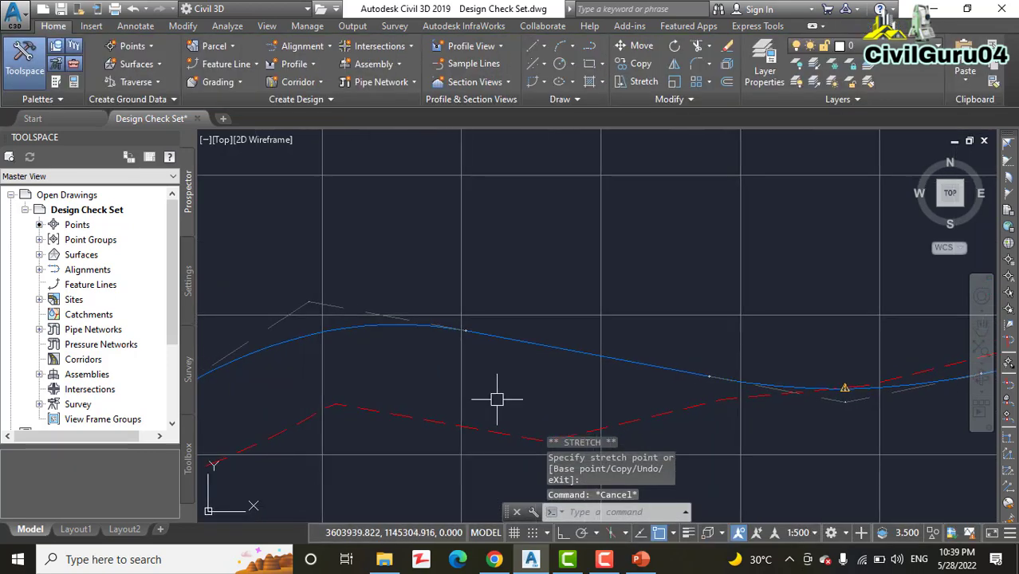
pyautogui.moveTo(501, 415); pyautogui.dragTo(475, 411, button='middle')
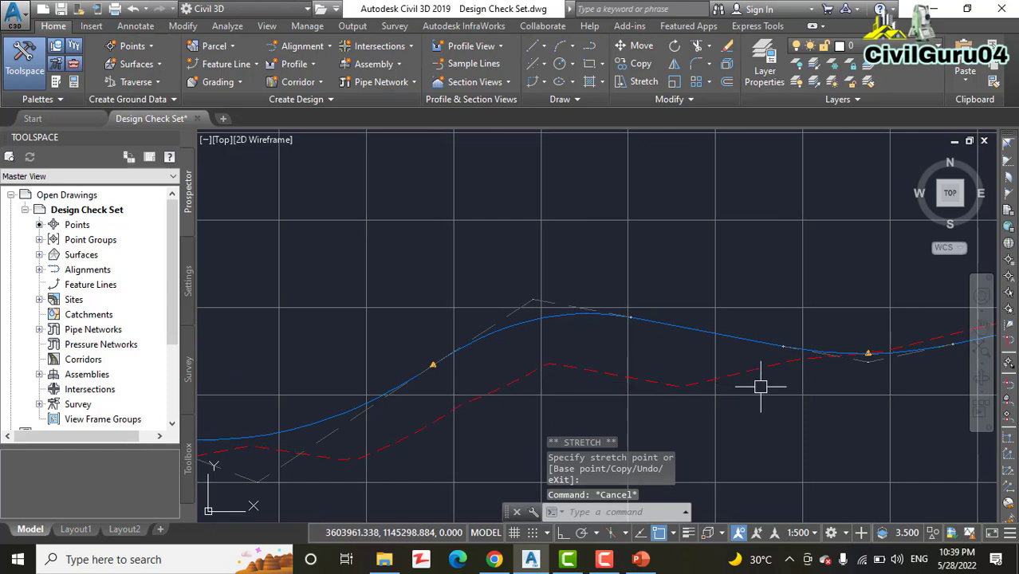
pyautogui.moveTo(770, 388); pyautogui.dragTo(594, 364, button='middle')
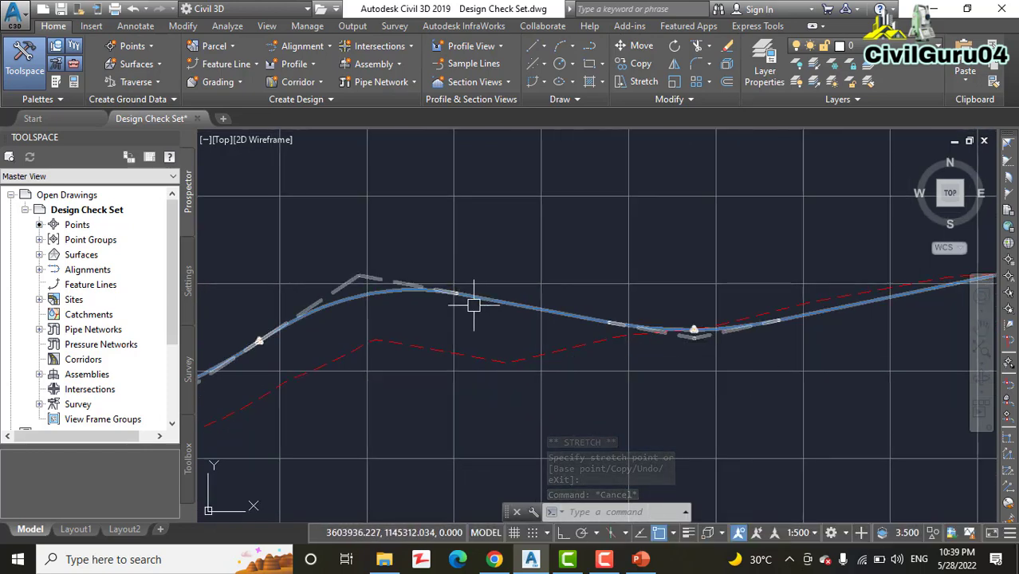
pyautogui.moveTo(470, 297); pyautogui.dragTo(710, 250, button='middle')
pyautogui.scroll(2, 494, 307)
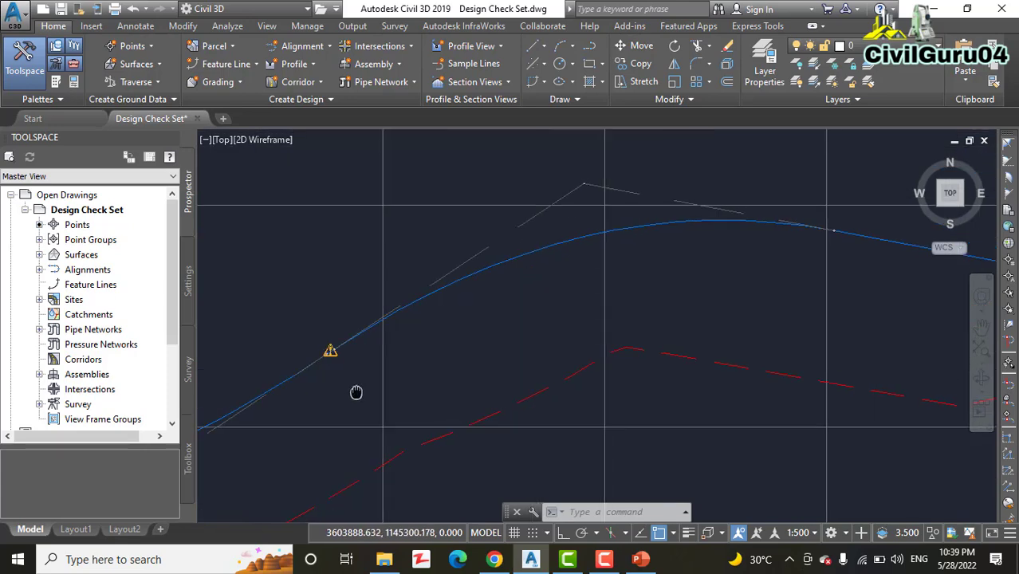
pyautogui.scroll(-3, 768, 356)
pyautogui.moveTo(768, 357); pyautogui.dragTo(605, 391, button='middle')
pyautogui.scroll(4, 778, 361)
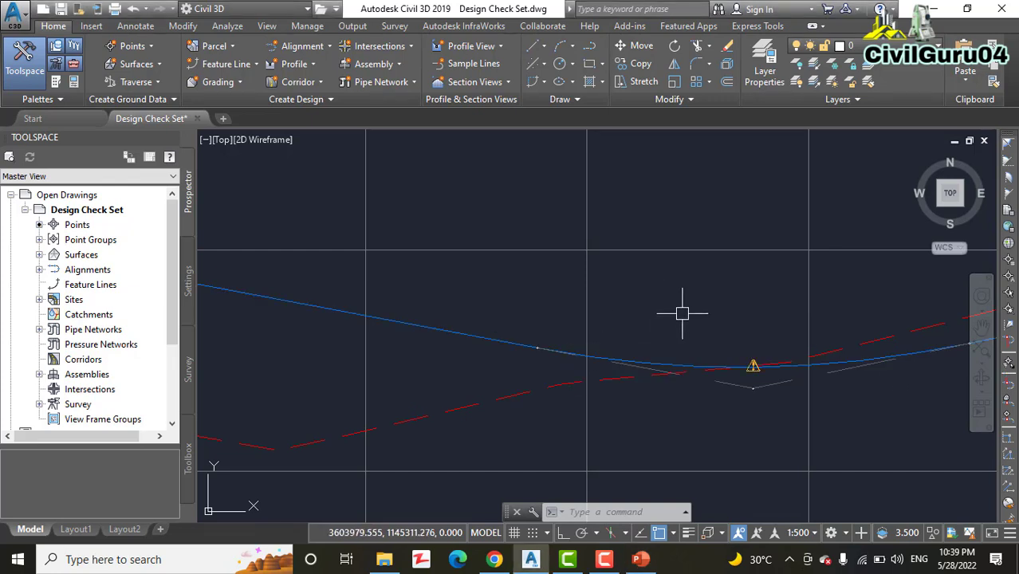
pyautogui.scroll(-2, 650, 357)
pyautogui.scroll(-1, 717, 371)
pyautogui.scroll(-1, 726, 357)
pyautogui.scroll(-1, 721, 353)
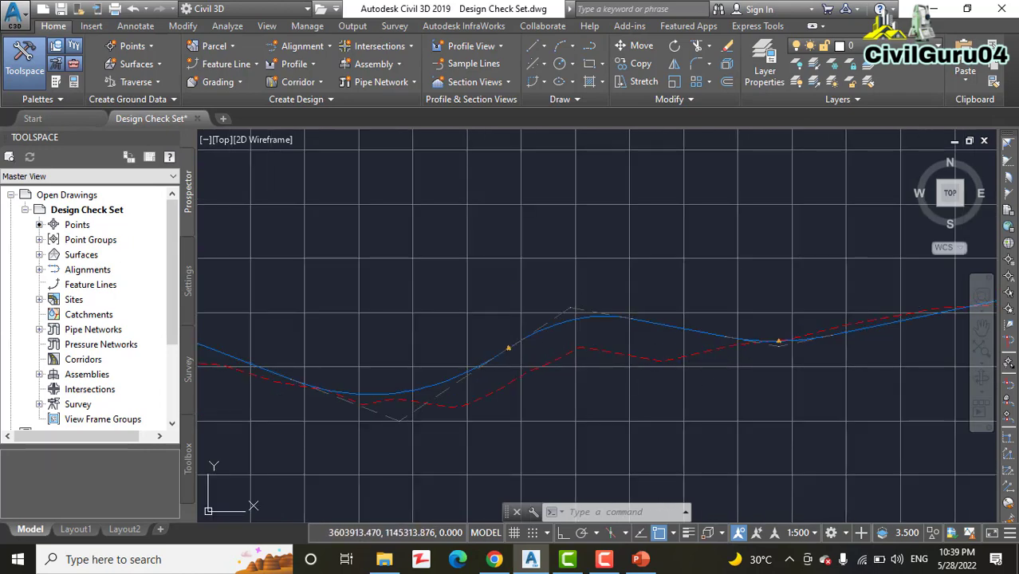
pyautogui.click(582, 323)
pyautogui.scroll(2, 582, 343)
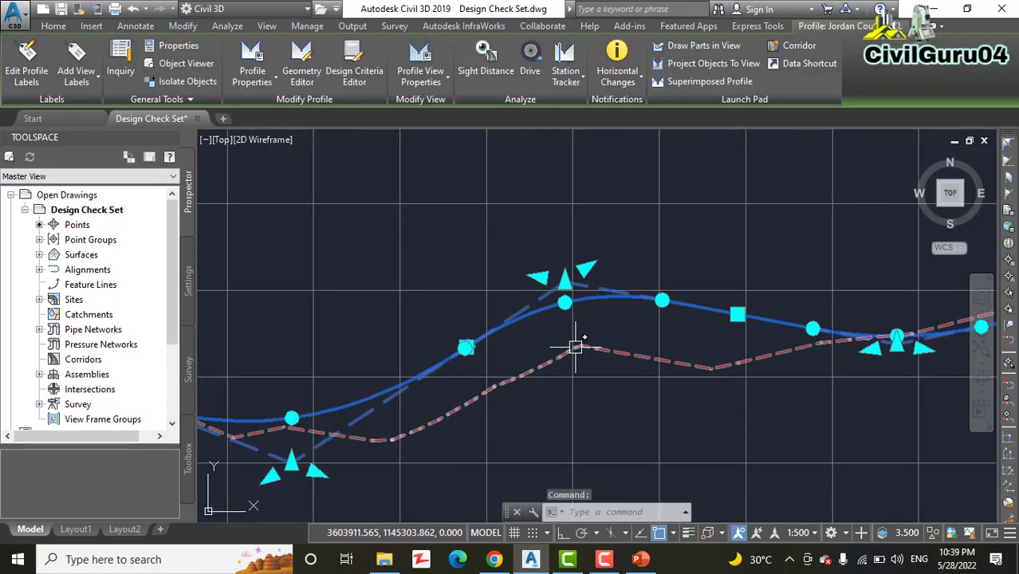
pyautogui.click(565, 280)
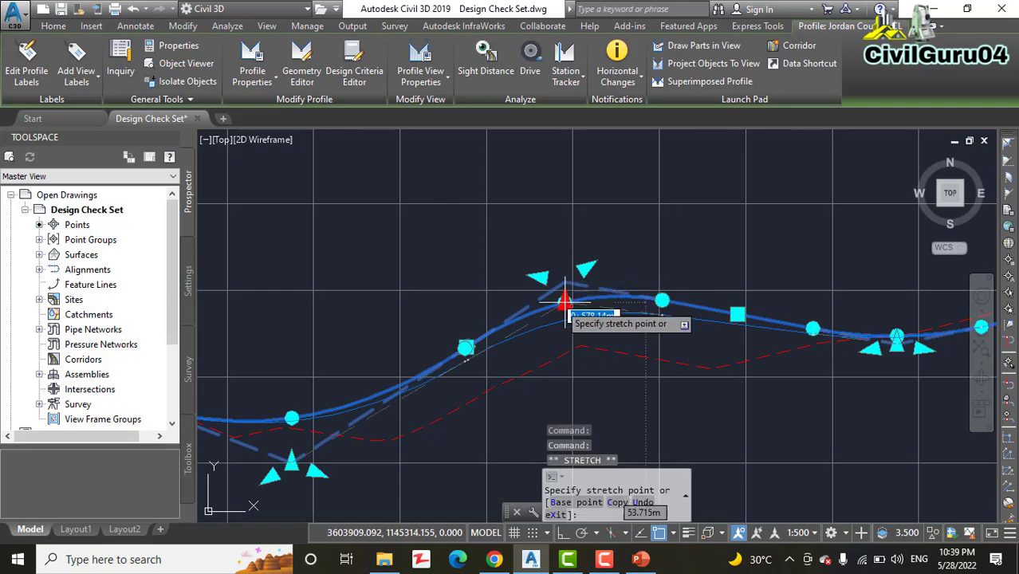
pyautogui.scroll(2, 560, 301)
pyautogui.click(575, 297)
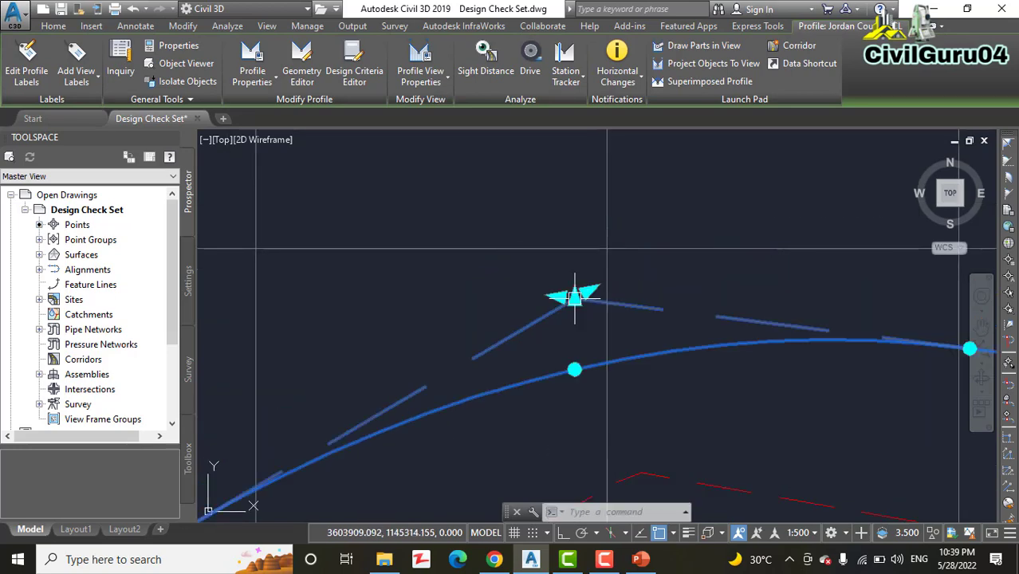
pyautogui.scroll(-2, 630, 303)
pyautogui.press('Escape')
pyautogui.scroll(-2, 331, 364)
pyautogui.scroll(-1, 658, 323)
pyautogui.scroll(-1, 658, 323)
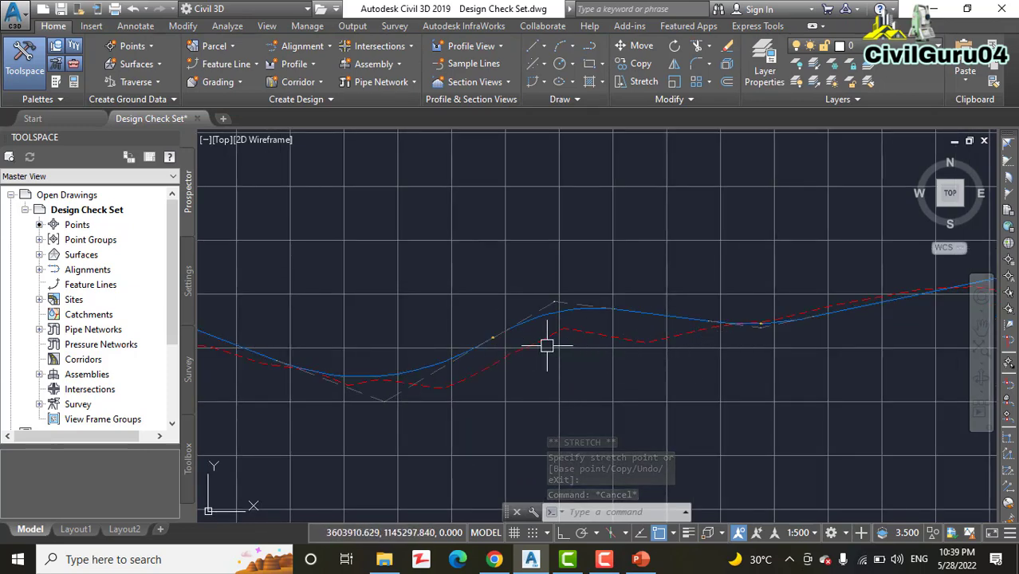
pyautogui.scroll(5, 546, 346)
pyautogui.click(597, 238)
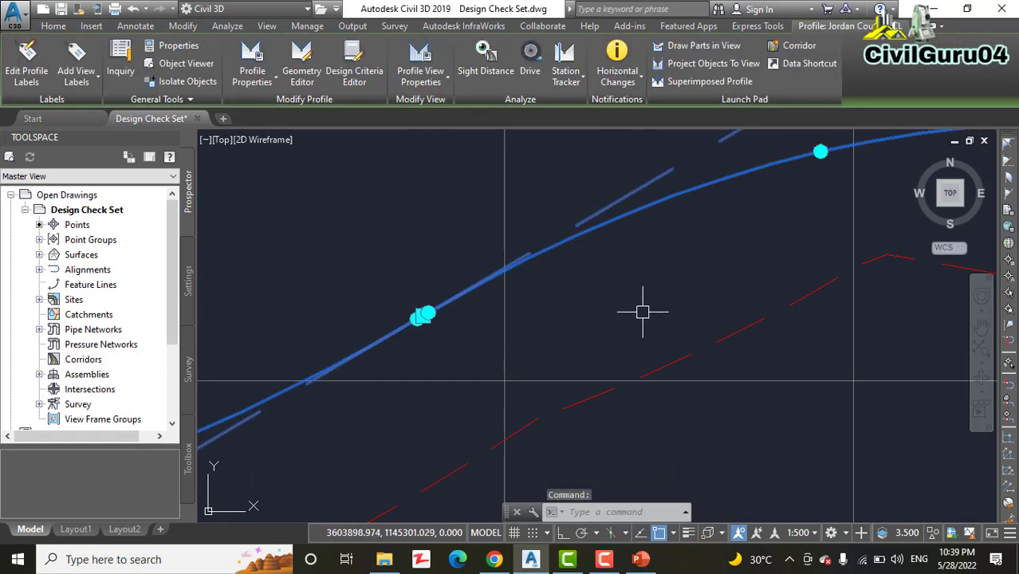
pyautogui.scroll(-2, 553, 335)
pyautogui.scroll(3, 553, 307)
pyautogui.scroll(1, 569, 282)
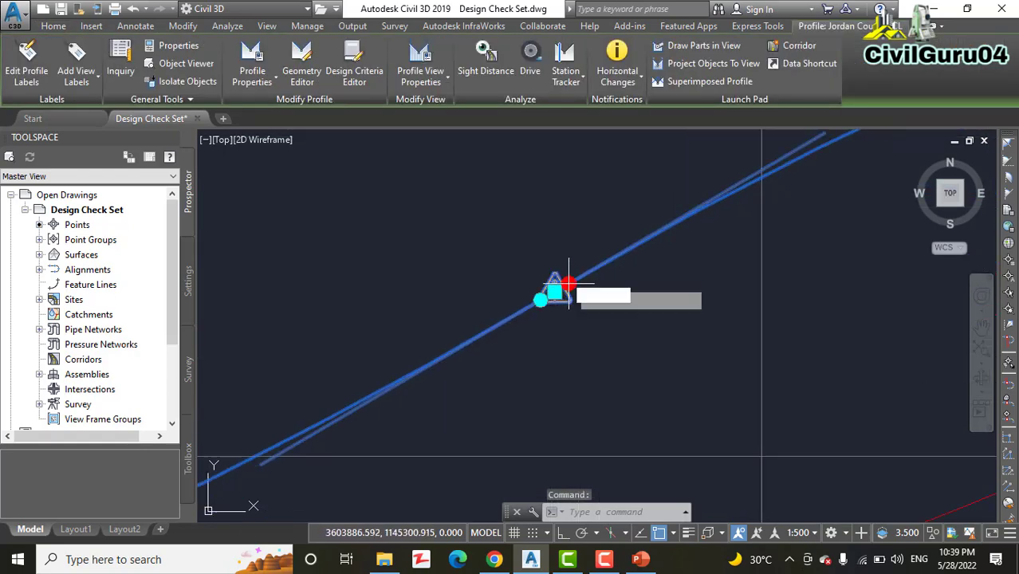
pyautogui.click(569, 283)
pyautogui.press('Escape')
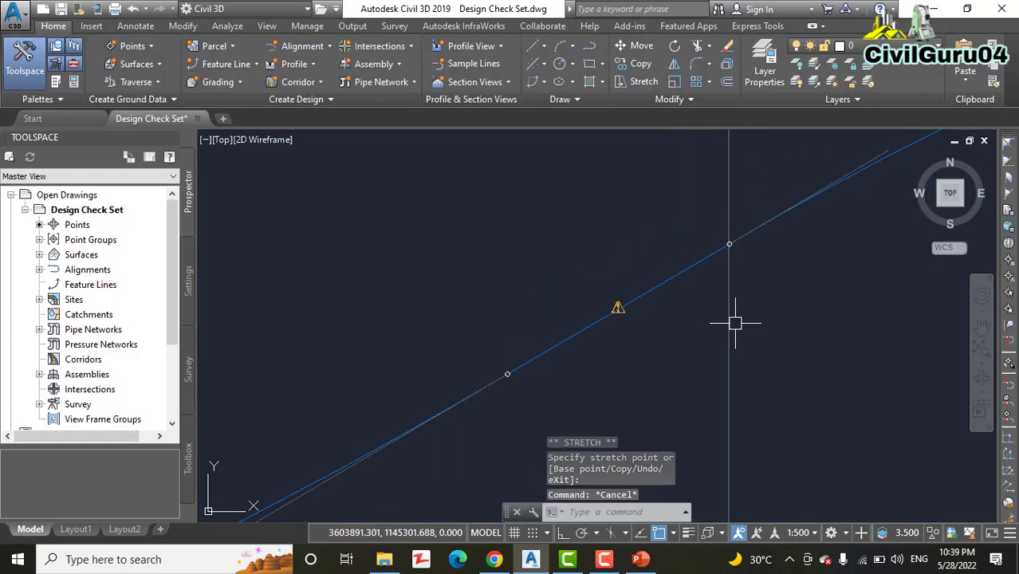
pyautogui.click(507, 374)
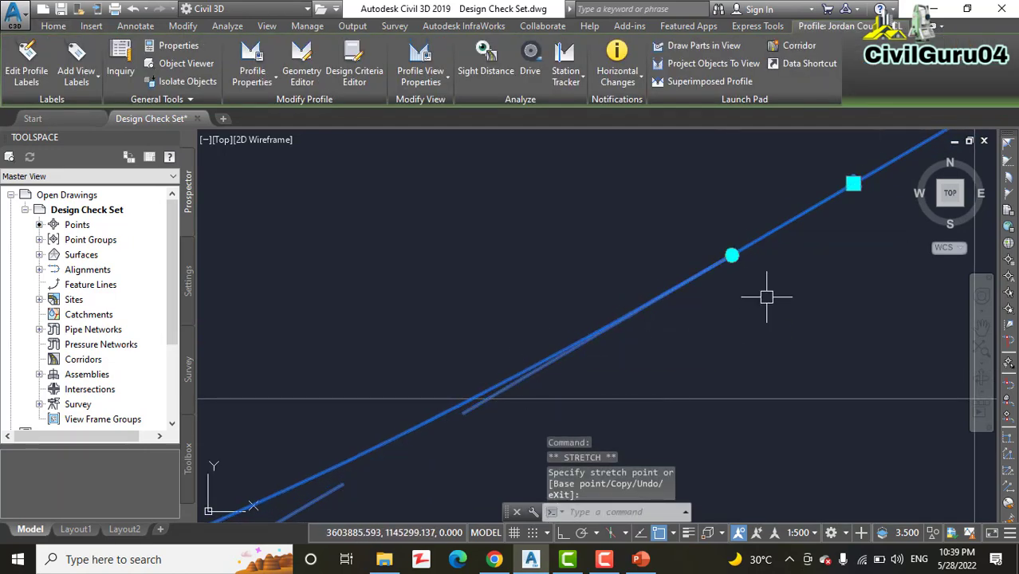
pyautogui.press('Escape')
pyautogui.press('Escape')
pyautogui.scroll(-1, 779, 311)
pyautogui.scroll(-2, 814, 311)
pyautogui.scroll(-1, 692, 348)
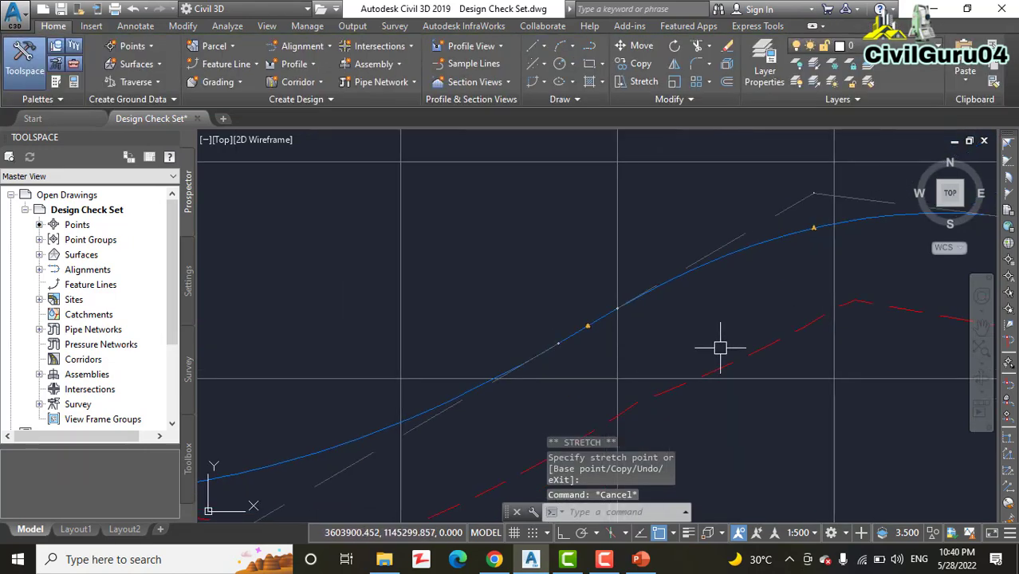
pyautogui.scroll(2, 711, 315)
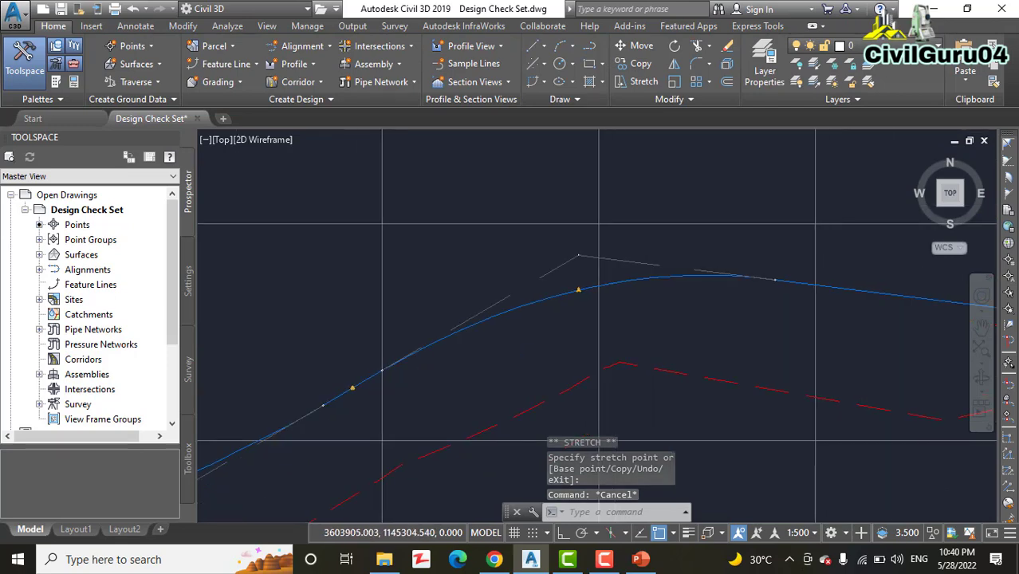
pyautogui.click(652, 283)
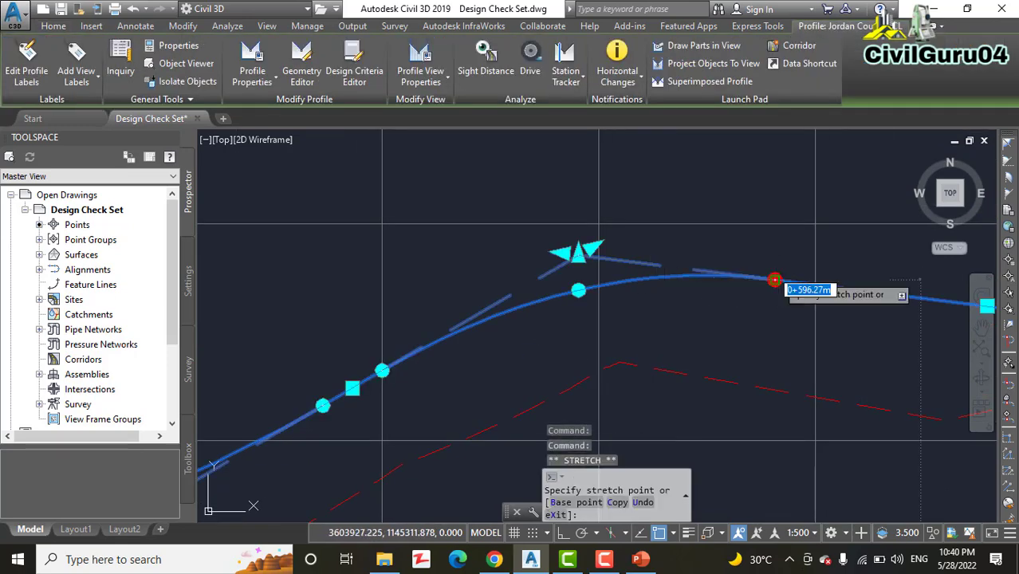
pyautogui.click(774, 279)
pyautogui.press('Escape')
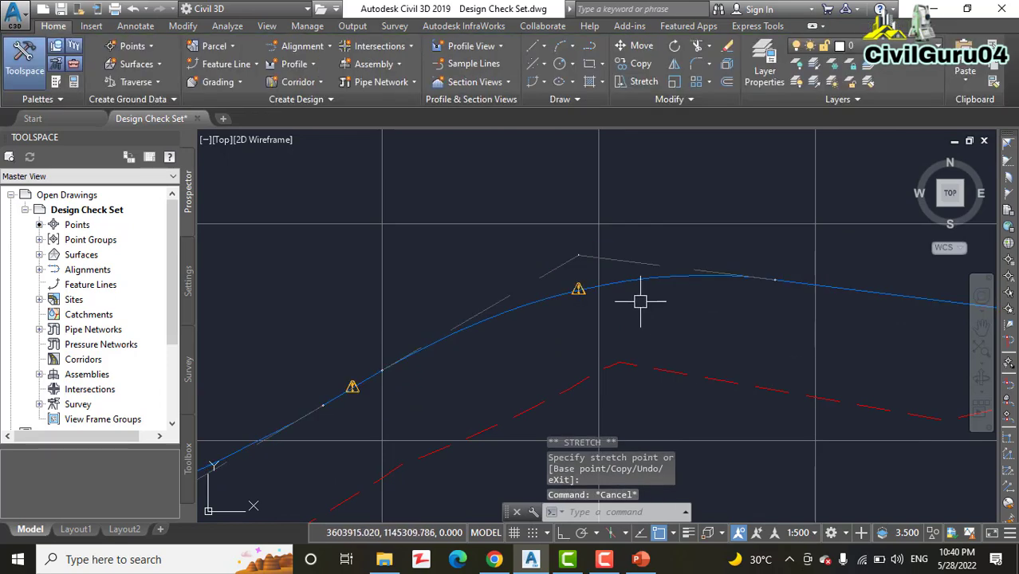
pyautogui.click(642, 279)
pyautogui.click(578, 253)
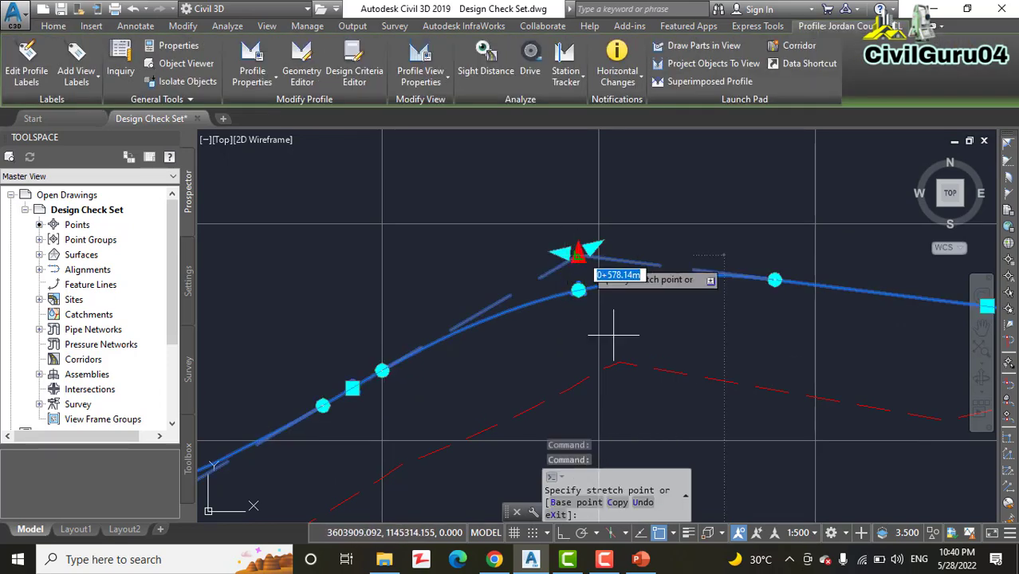
pyautogui.press('Escape')
pyautogui.scroll(-3, 718, 319)
pyautogui.scroll(2, 736, 342)
pyautogui.scroll(2, 674, 285)
pyautogui.scroll(2, 604, 321)
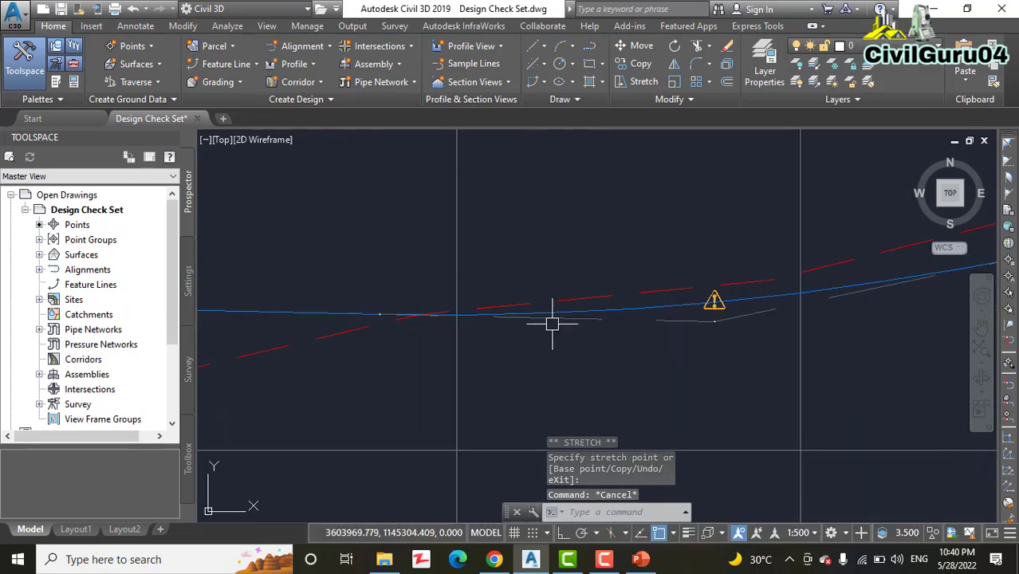
pyautogui.click(718, 312)
pyautogui.moveTo(708, 334); pyautogui.dragTo(517, 384, button='middle')
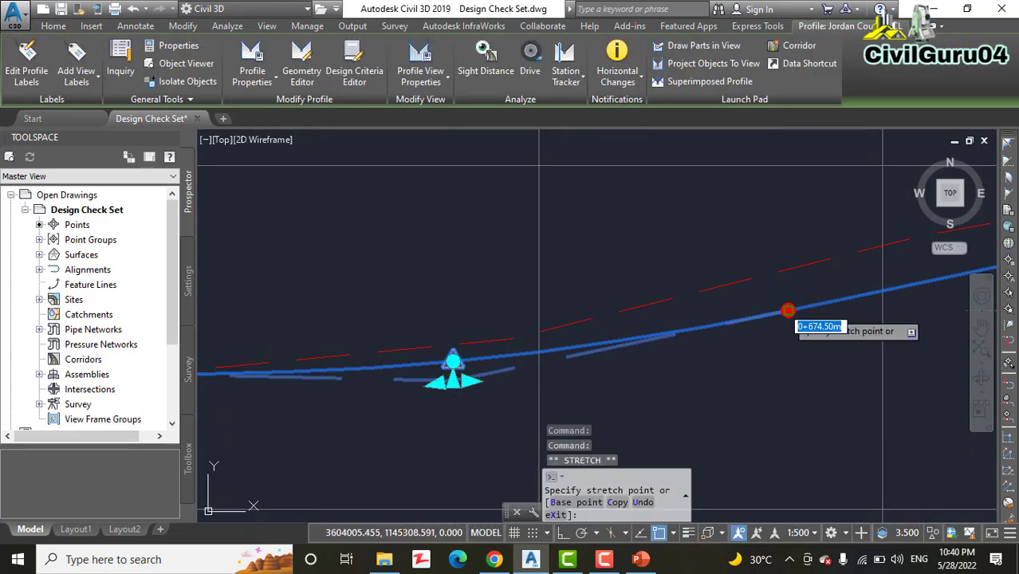
pyautogui.moveTo(788, 311)
pyautogui.mouseDown(button='middle')
pyautogui.moveTo(595, 359)
pyautogui.moveTo(815, 316)
pyautogui.mouseUp(button='middle')
pyautogui.press('Escape')
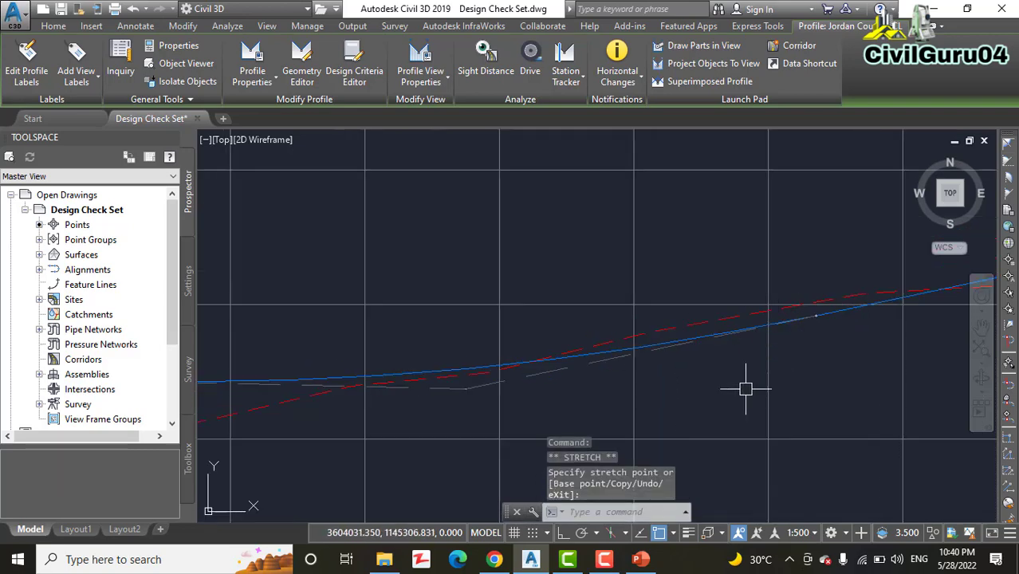
pyautogui.press('Escape')
pyautogui.scroll(-3, 705, 380)
pyautogui.moveTo(705, 378); pyautogui.dragTo(793, 361, button='middle')
pyautogui.scroll(2, 585, 352)
pyautogui.scroll(4, 606, 351)
pyautogui.click(678, 351)
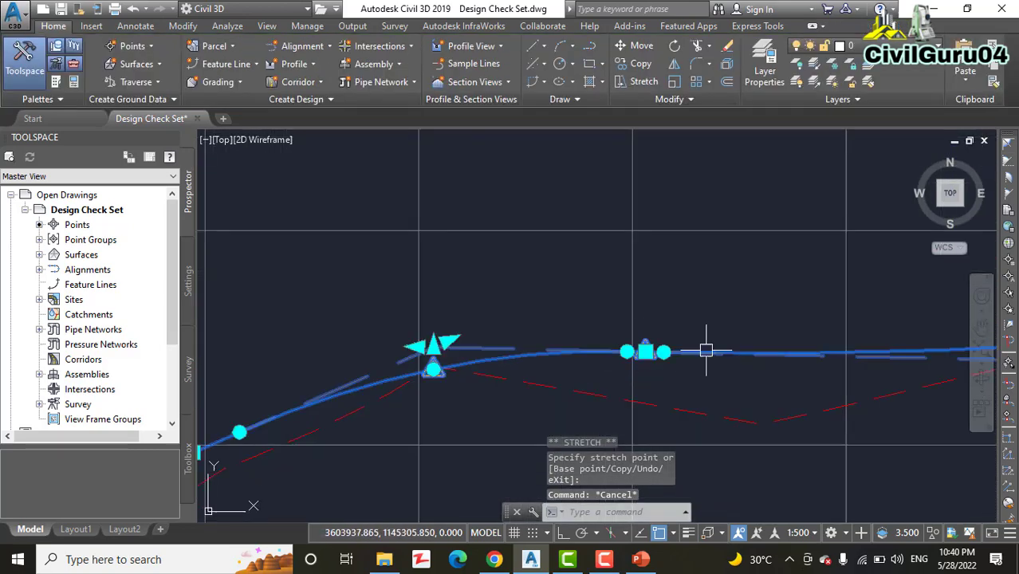
pyautogui.click(664, 351)
pyautogui.scroll(-2, 671, 325)
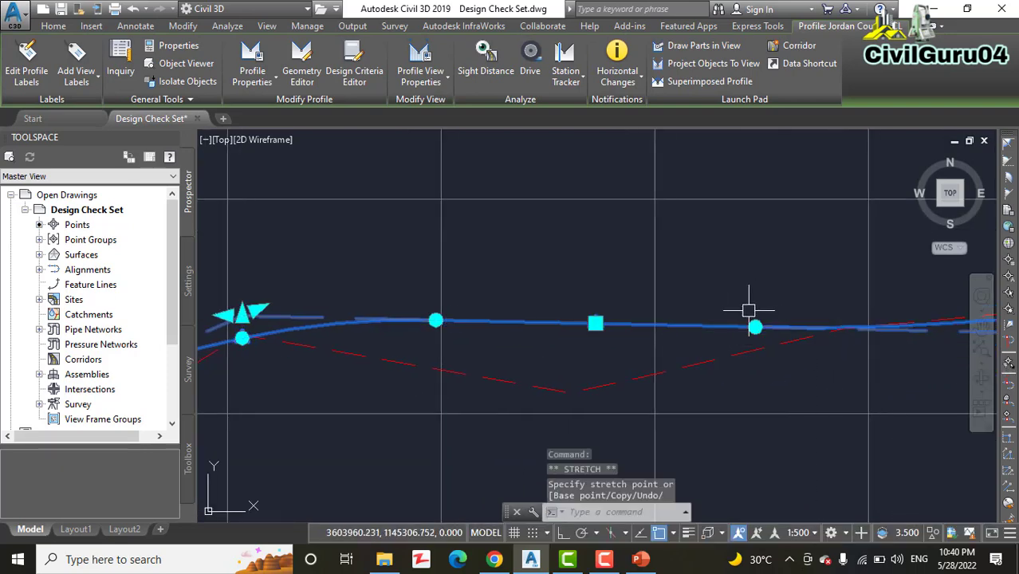
pyautogui.press('Escape')
pyautogui.scroll(-6, 679, 294)
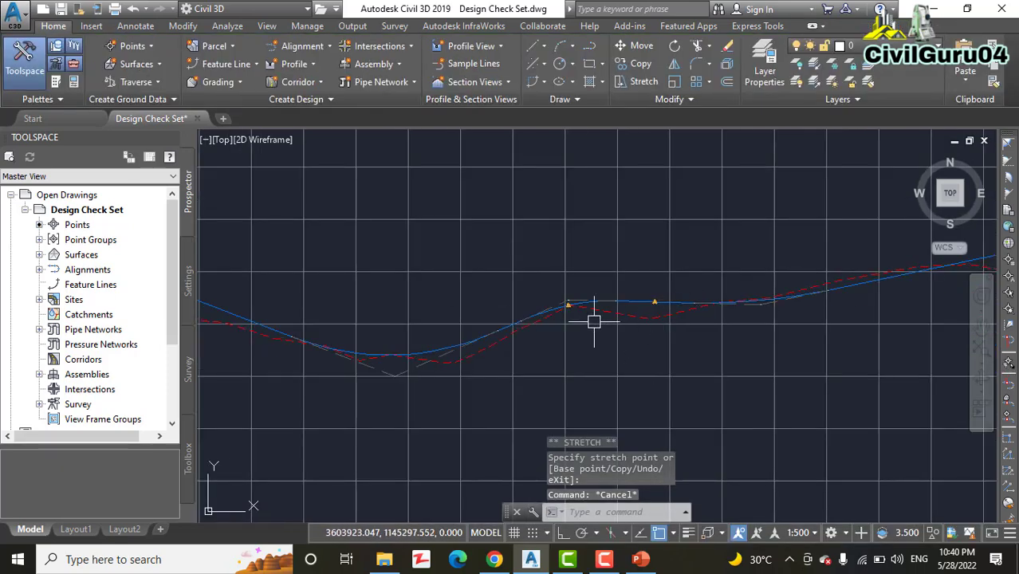
pyautogui.scroll(4, 587, 312)
pyautogui.click(535, 268)
pyautogui.click(502, 255)
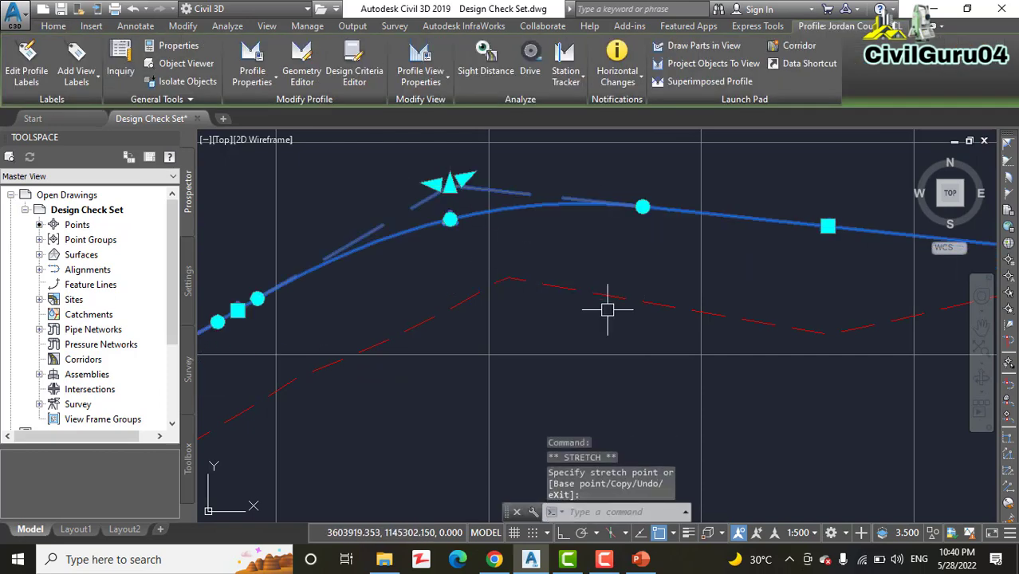
pyautogui.press('Escape')
pyautogui.moveTo(619, 269)
pyautogui.mouseDown(button='middle')
pyautogui.moveTo(674, 288)
pyautogui.moveTo(663, 378)
pyautogui.mouseUp(button='middle')
pyautogui.scroll(-4, 703, 384)
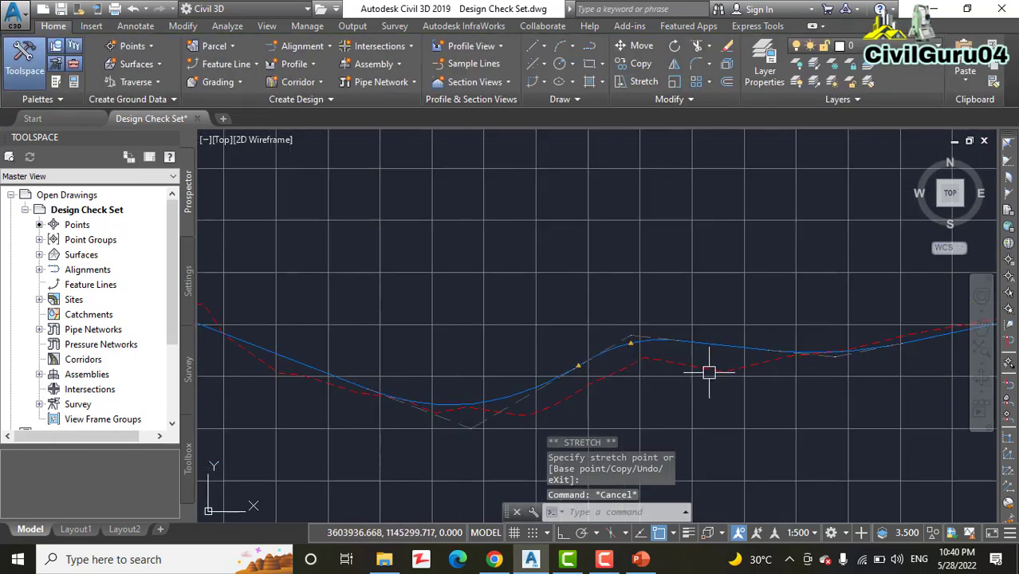
pyautogui.scroll(2, 660, 375)
pyautogui.scroll(2, 660, 352)
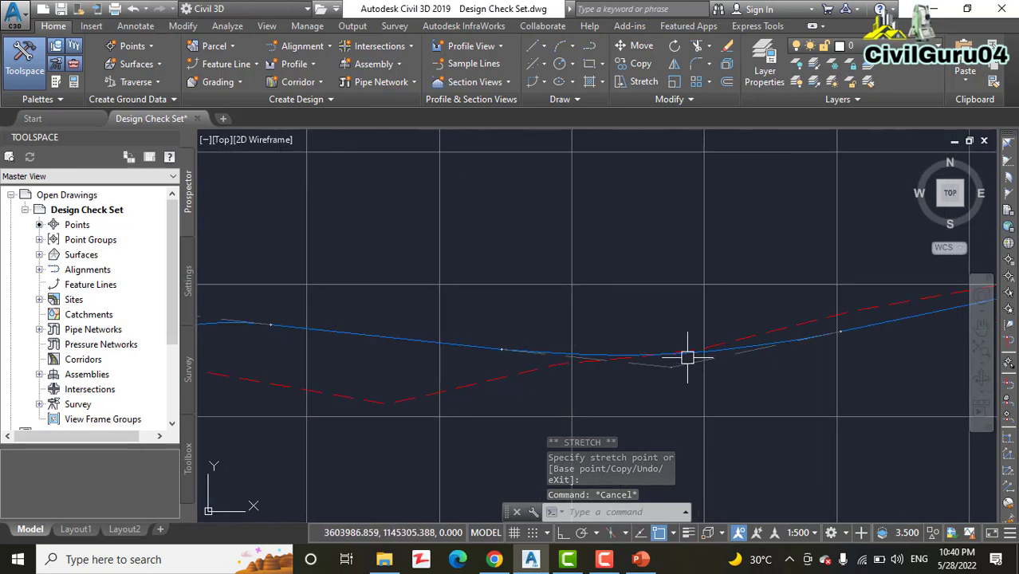
pyautogui.scroll(-2, 550, 363)
pyautogui.scroll(-2, 683, 345)
pyautogui.scroll(2, 610, 312)
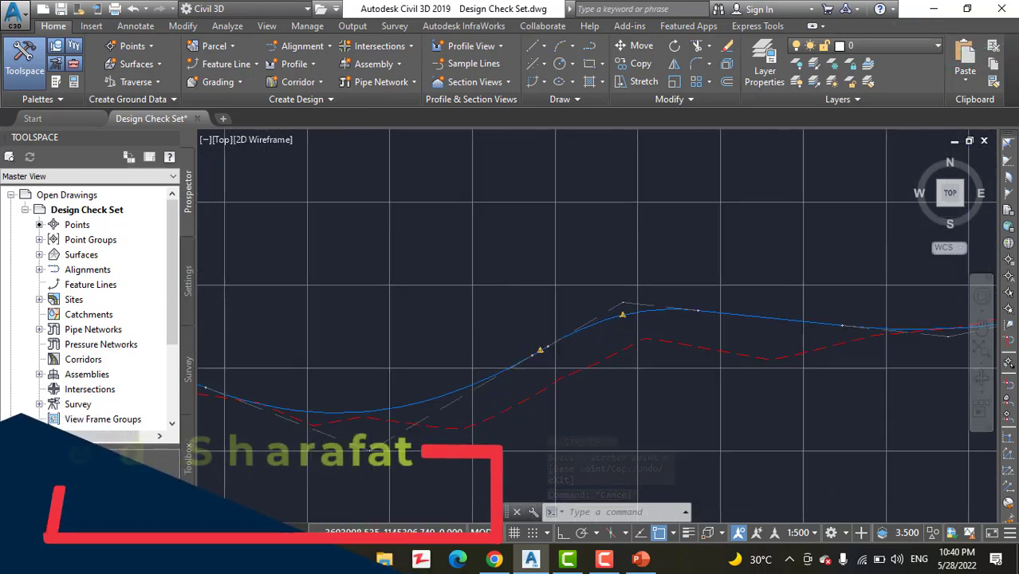
pyautogui.scroll(2, 673, 312)
pyautogui.scroll(2, 672, 312)
pyautogui.click(713, 296)
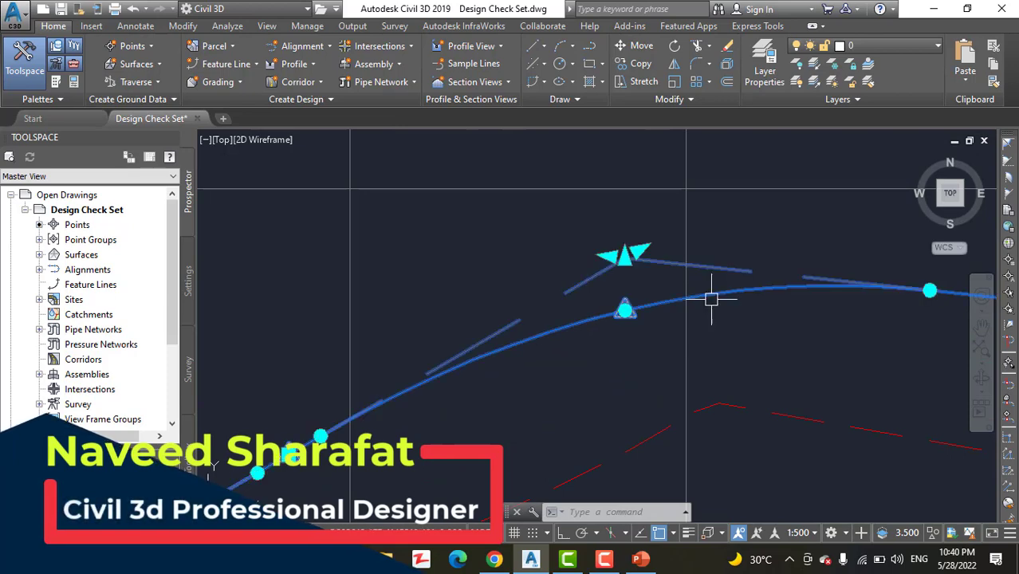
pyautogui.scroll(-1, 669, 294)
pyautogui.scroll(1, 678, 323)
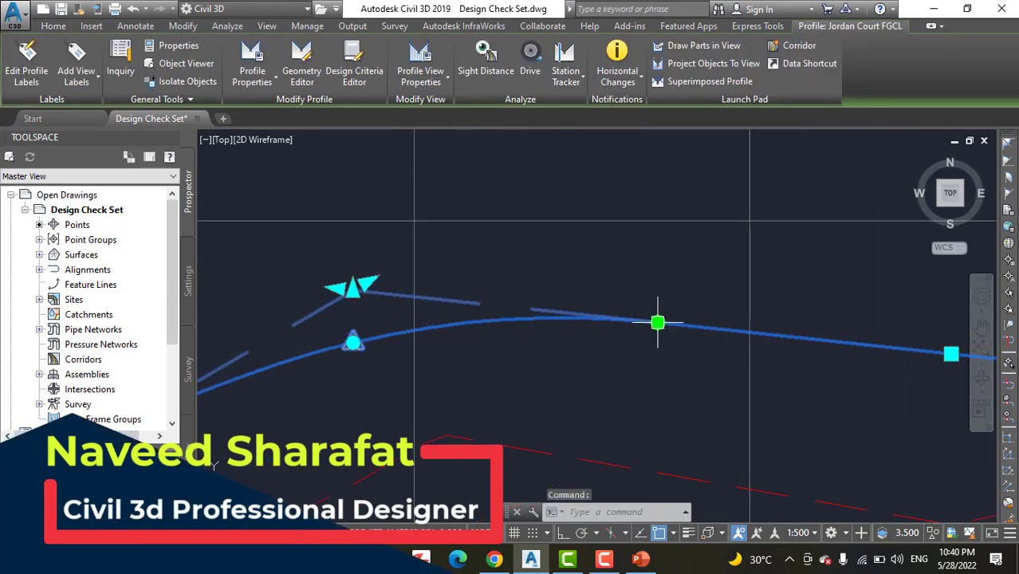
pyautogui.click(658, 322)
pyautogui.press('Escape')
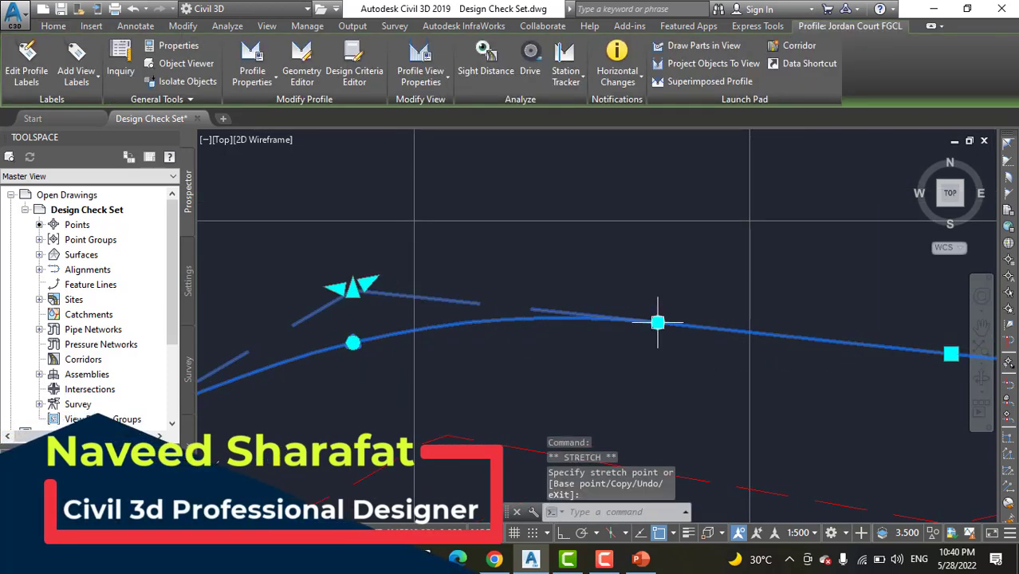
pyautogui.click(657, 322)
pyautogui.press('Escape')
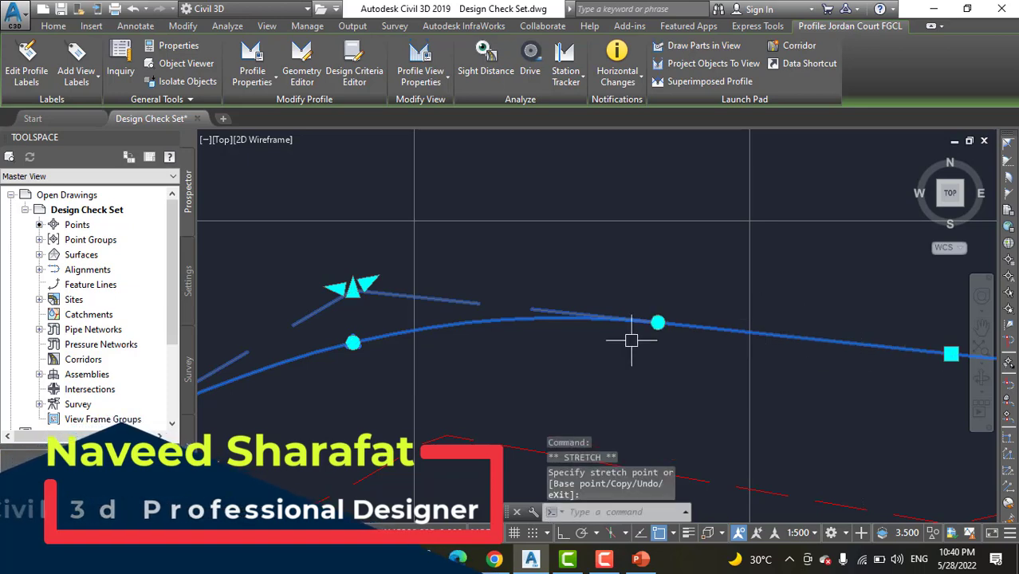
pyautogui.click(352, 342)
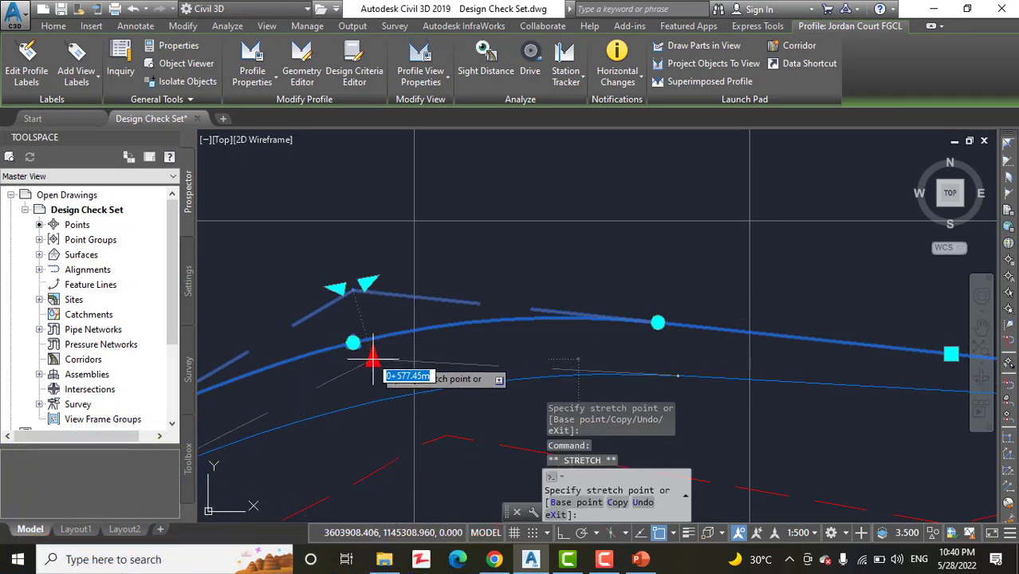
pyautogui.press('Escape')
# - Stretch the lower PVI grip of Jordan Court FGCL to a new position
pyautogui.scroll(3, 485, 364)
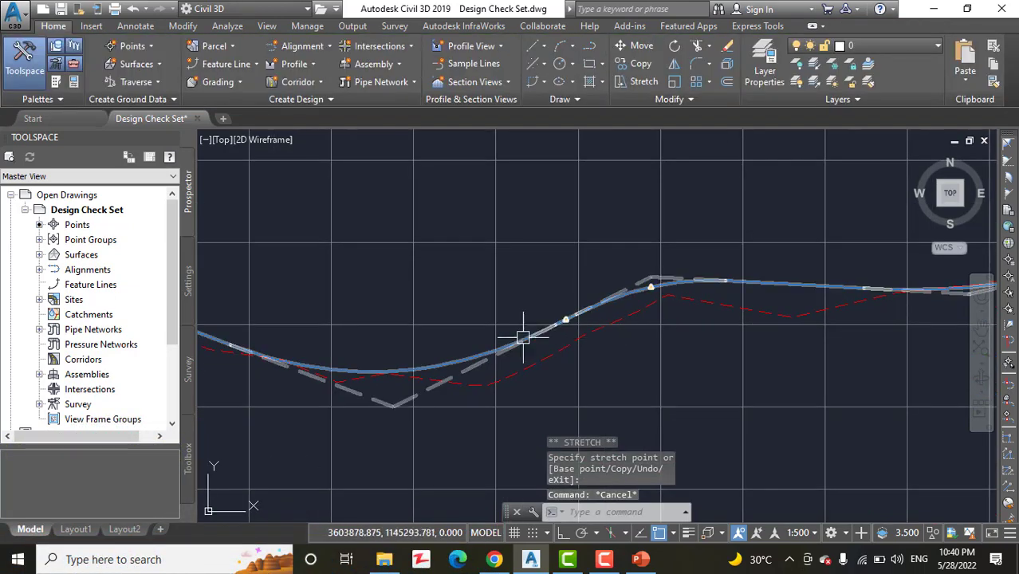
pyautogui.scroll(3, 523, 337)
pyautogui.click(548, 337)
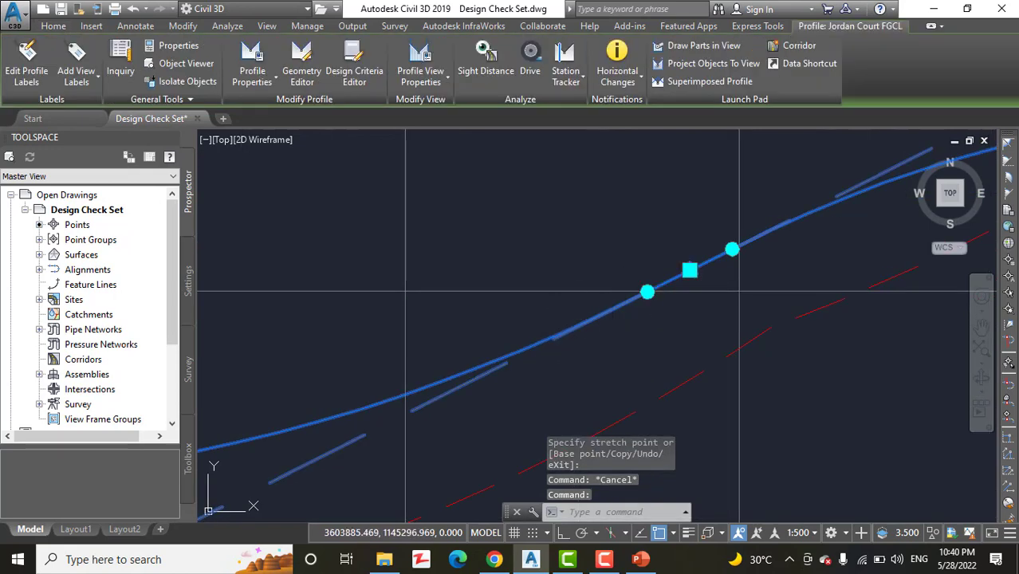
pyautogui.click(647, 292)
pyautogui.click(462, 387)
pyautogui.press('Escape')
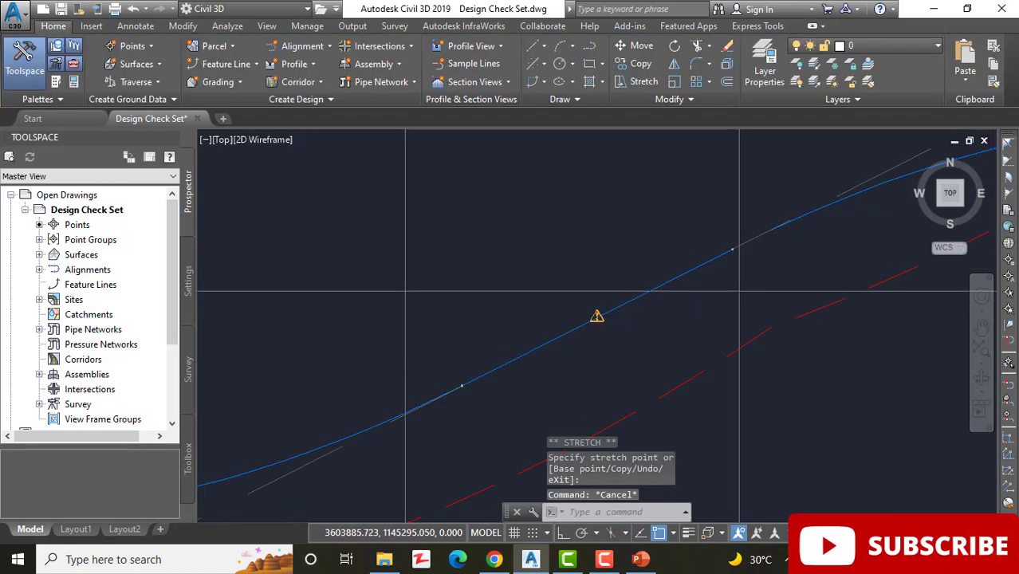
# - Begin moving the middle PVI near the crest, then cancel the stretch
pyautogui.scroll(-2, 614, 352)
pyautogui.scroll(-1, 682, 325)
pyautogui.click(685, 322)
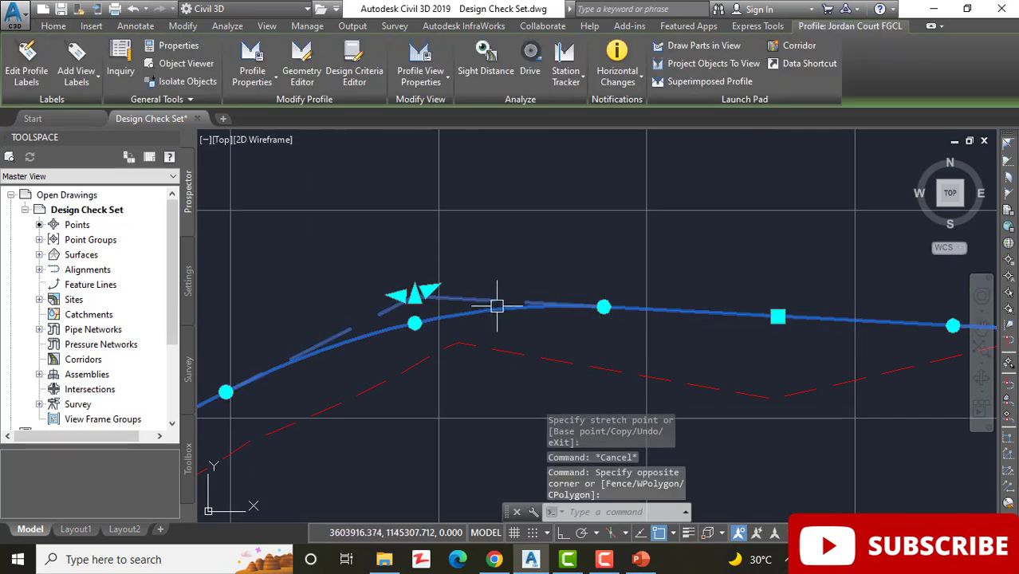
pyautogui.click(603, 306)
pyautogui.press('Escape')
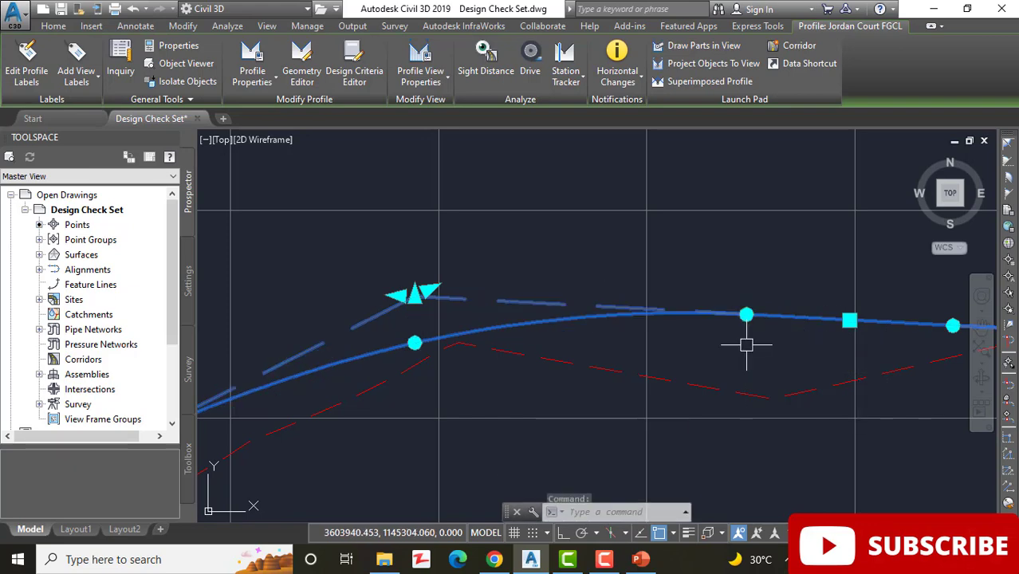
pyautogui.press('Escape')
# - Zoom out to review the full profile, with one warning marker left
pyautogui.scroll(-2, 702, 271)
pyautogui.moveTo(701, 336); pyautogui.dragTo(701, 353, button='middle')
pyautogui.scroll(-2, 739, 310)
pyautogui.scroll(-2, 758, 312)
pyautogui.scroll(4, 616, 341)
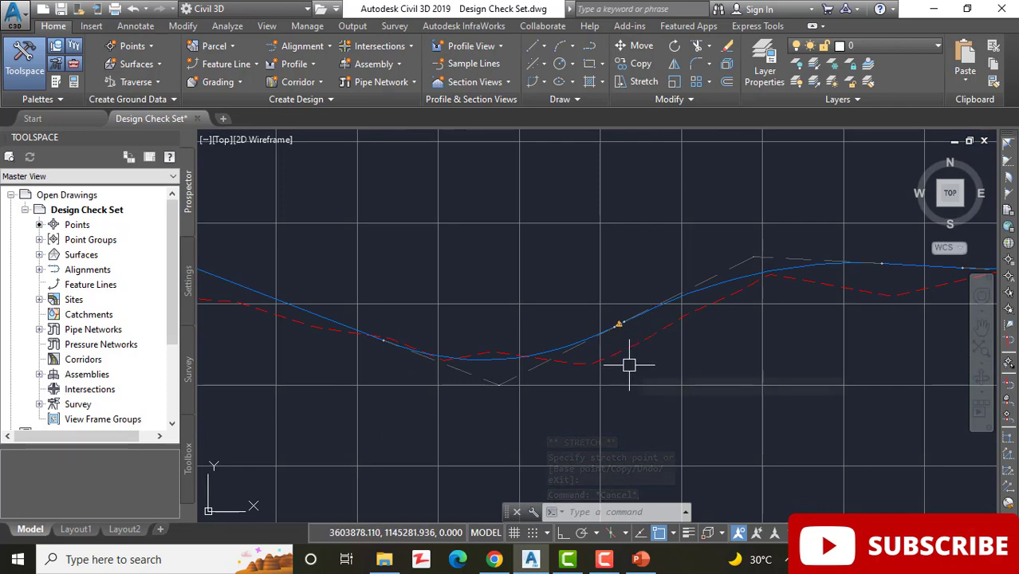
pyautogui.scroll(-2, 662, 327)
pyautogui.moveTo(746, 371); pyautogui.dragTo(361, 394, button='middle')
pyautogui.scroll(2, 887, 292)
pyautogui.scroll(1, 837, 287)
pyautogui.scroll(2, 702, 335)
pyautogui.scroll(1, 721, 334)
pyautogui.scroll(-1, 670, 348)
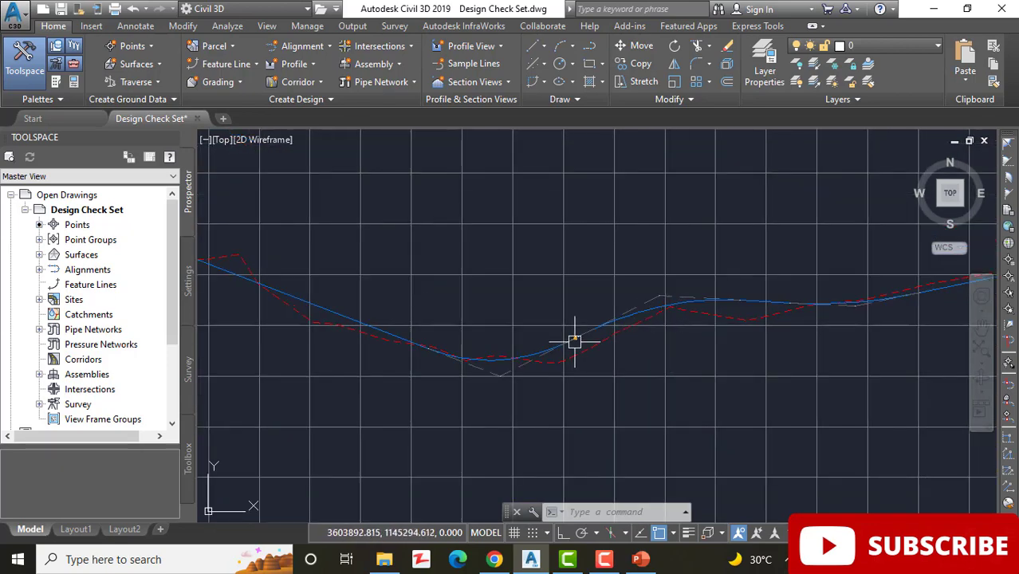
pyautogui.scroll(3, 564, 343)
pyautogui.scroll(-2, 606, 338)
pyautogui.scroll(1, 639, 335)
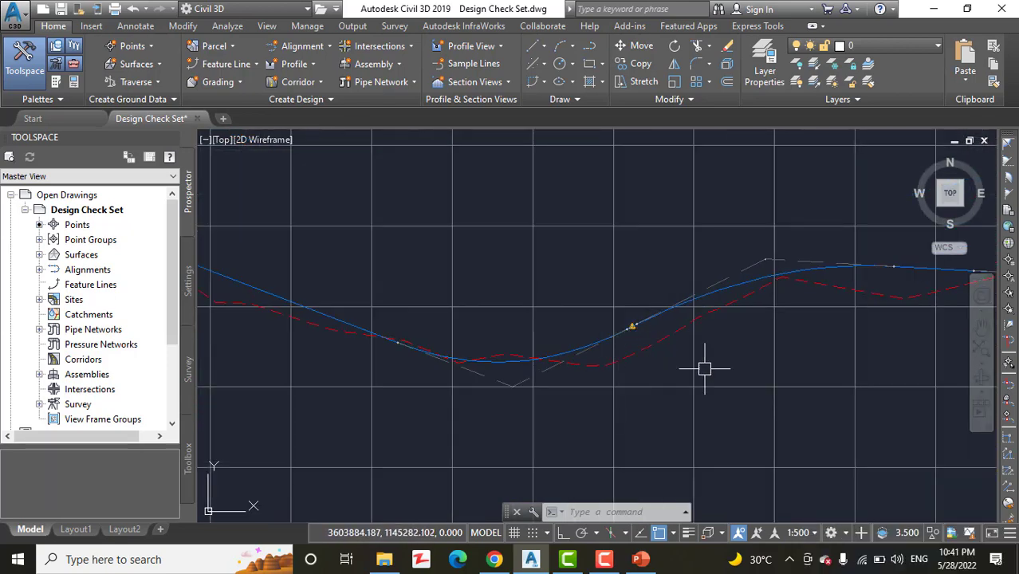
pyautogui.moveTo(733, 358)
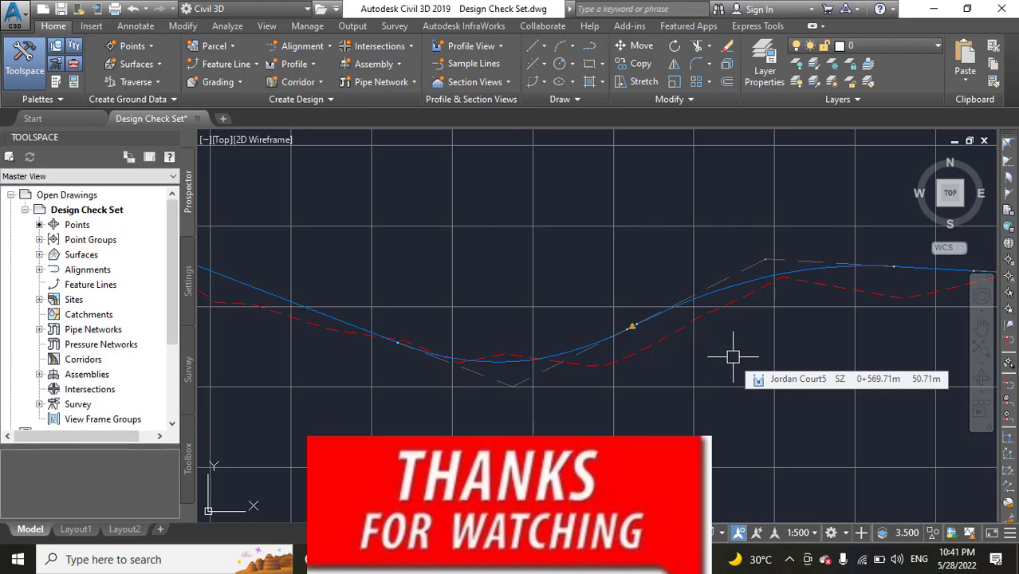
pyautogui.moveTo(674, 424)
pyautogui.mouseDown(button='middle')
pyautogui.moveTo(693, 368)
pyautogui.moveTo(693, 311)
pyautogui.mouseUp(button='middle')
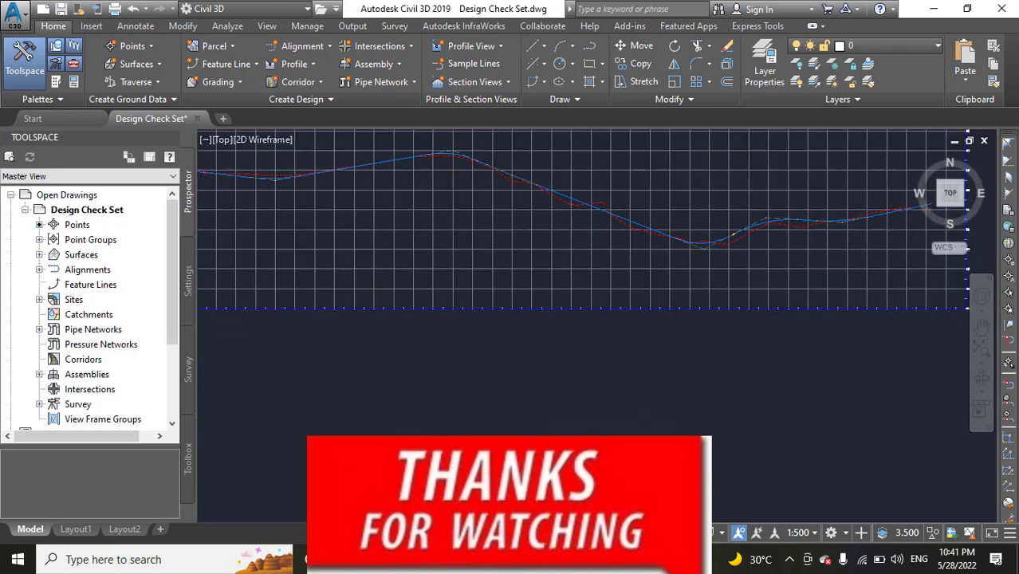
pyautogui.scroll(-2, 624, 407)
pyautogui.scroll(-2, 575, 405)
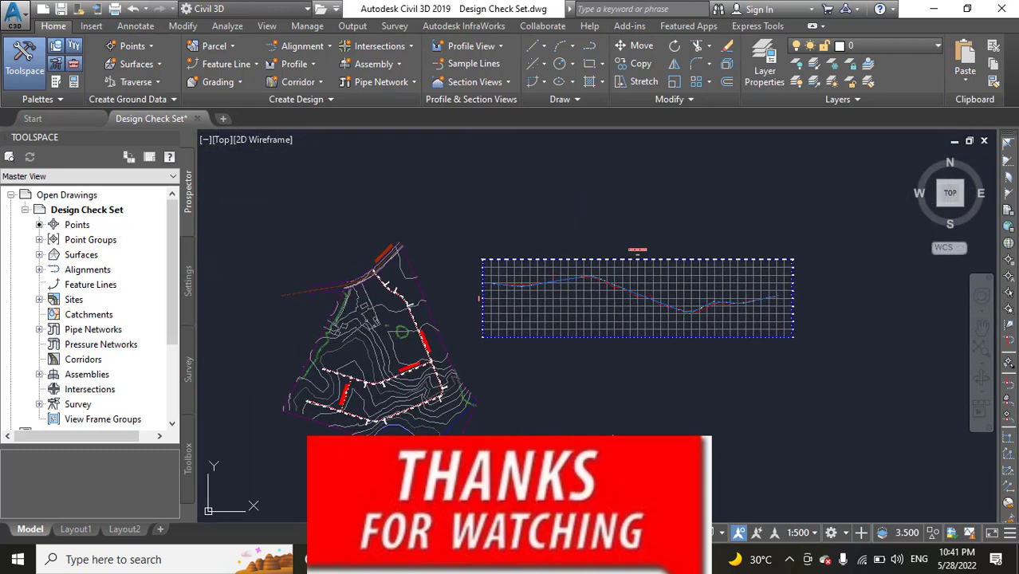